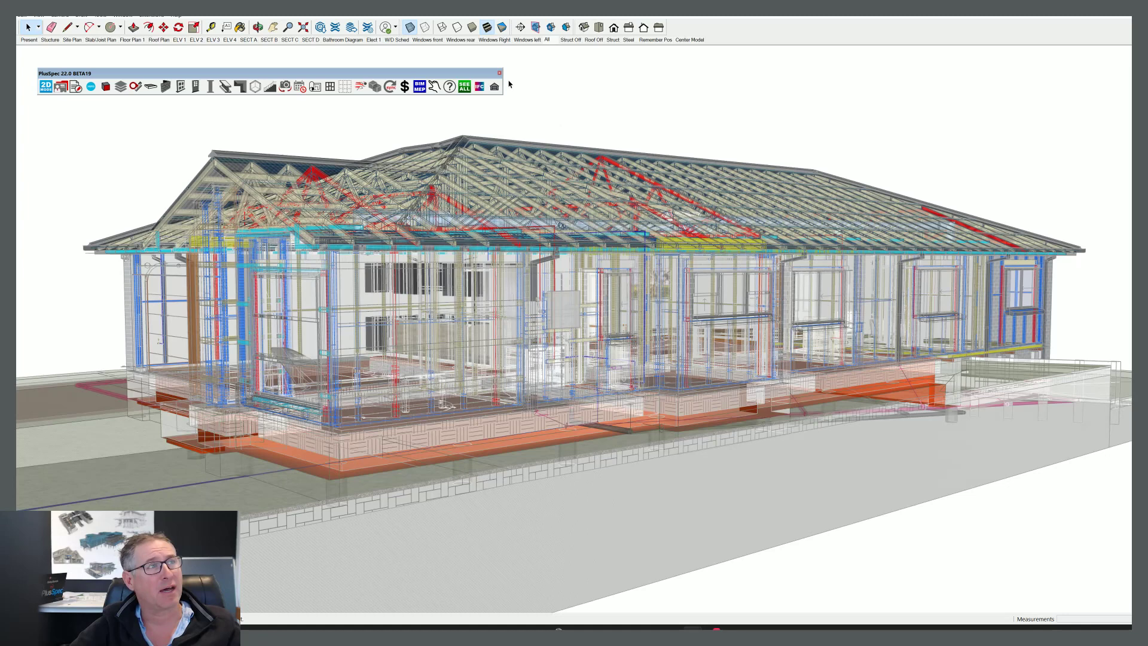
- Preview windows and doors alone with the W/D Sched scene, then return to the All scene
{"action": "left_click", "coordinate": [397, 40]}
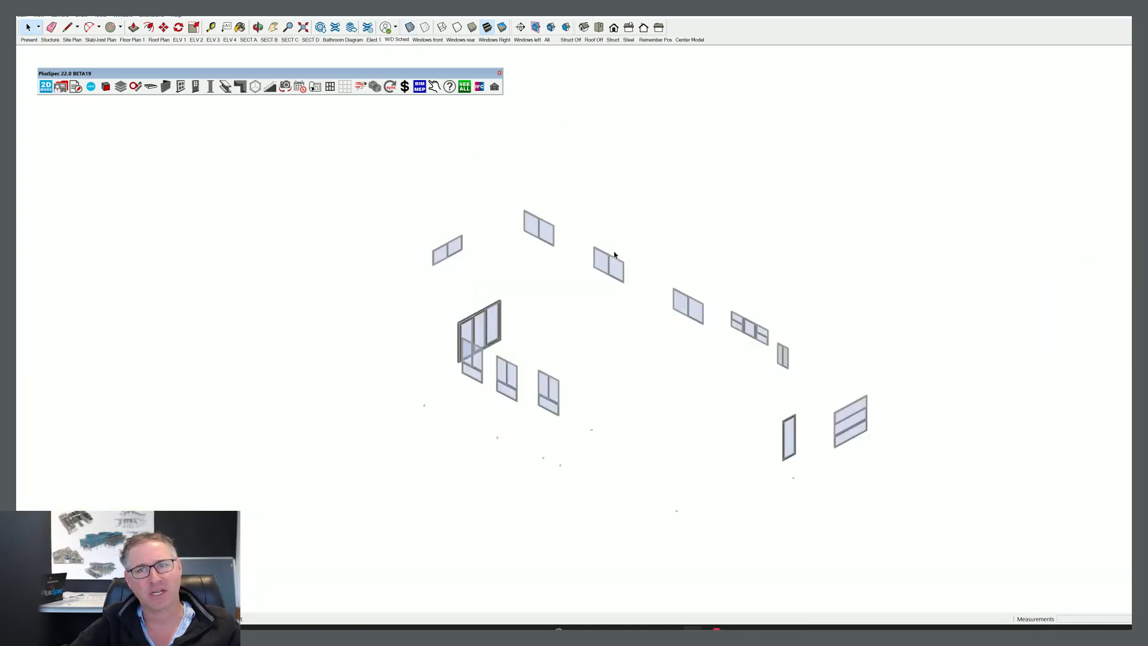
{"action": "left_click", "coordinate": [547, 39]}
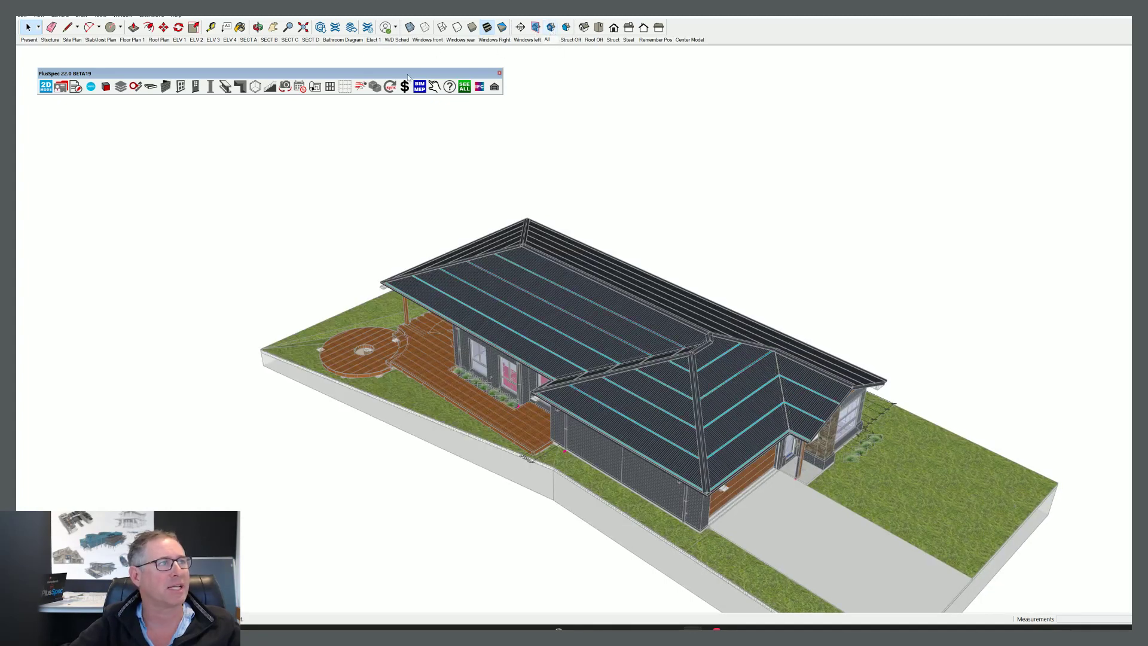
- Open the PlusDesignBuild help and tutorials window, view Help & Support, then close it
{"action": "left_click", "coordinate": [449, 88]}
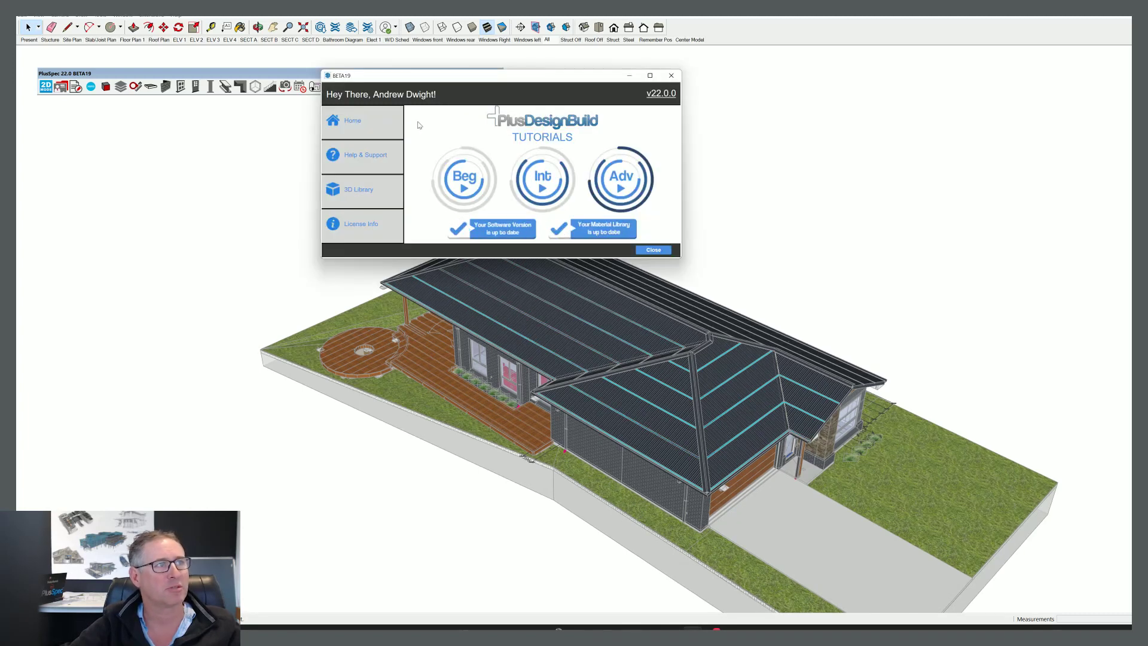
{"action": "left_click", "coordinate": [365, 154]}
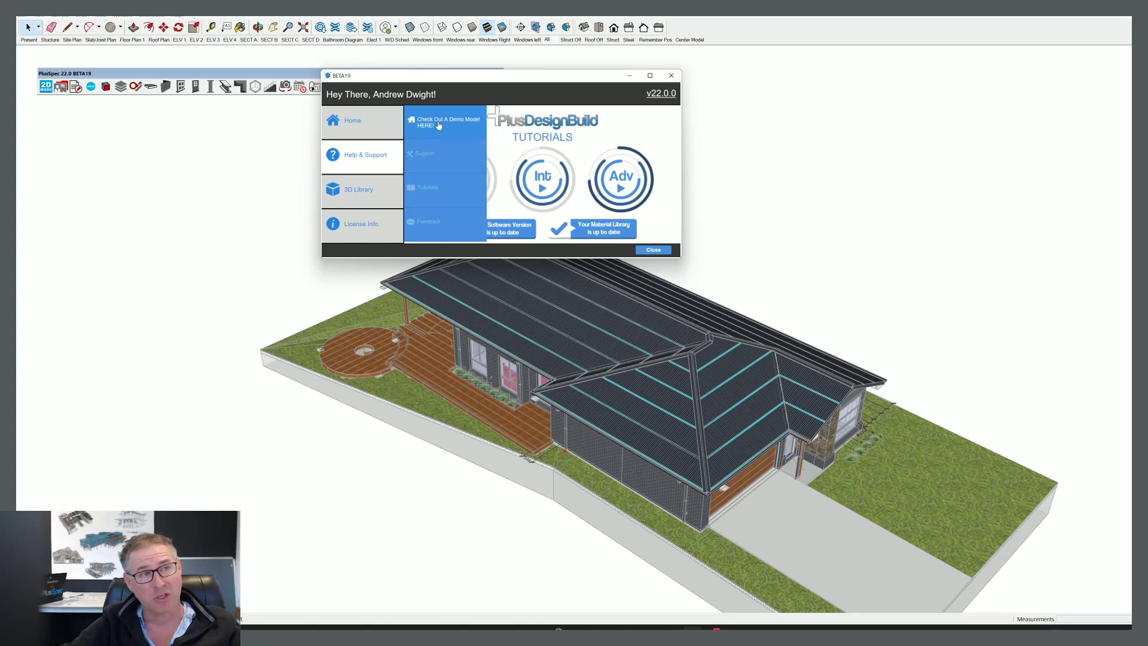
{"action": "left_click", "coordinate": [672, 76]}
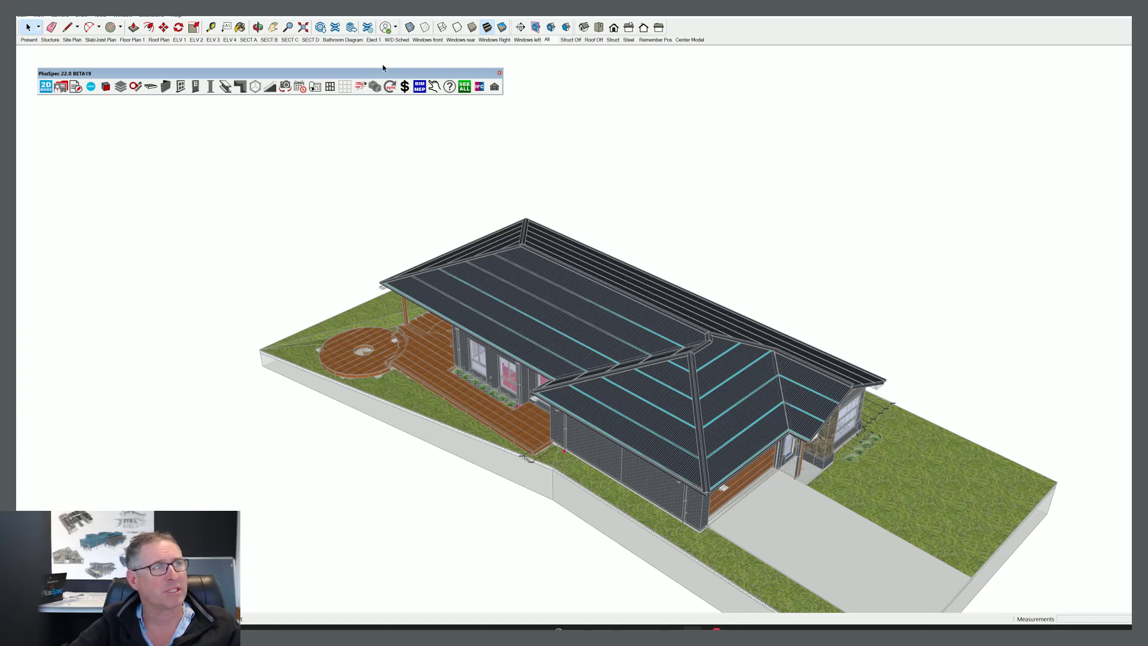
- Isolate windows and doors, open the estimate summary and expand the Windows & Doors breakdown
{"action": "left_click", "coordinate": [398, 40]}
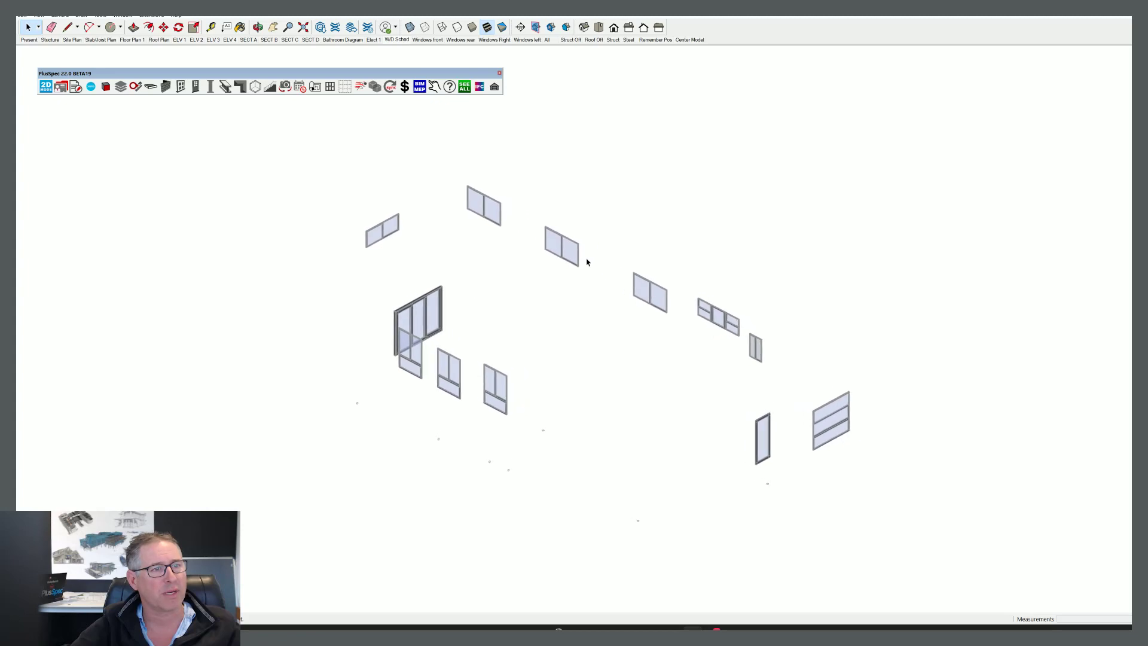
{"action": "left_click", "coordinate": [404, 87]}
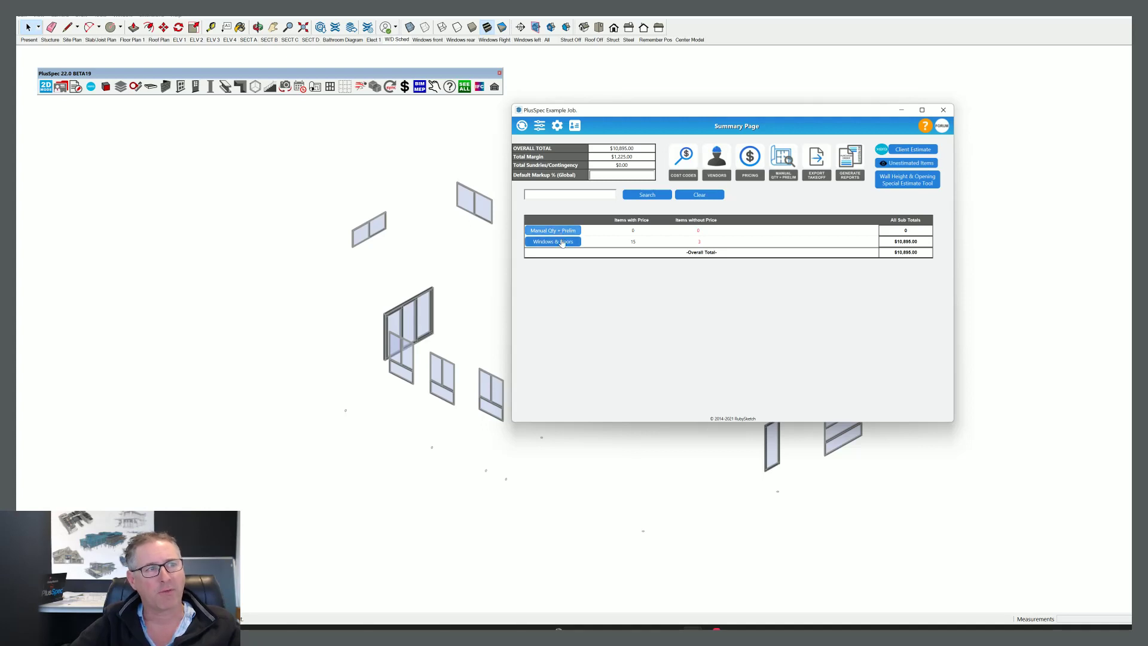
{"action": "left_click", "coordinate": [562, 242]}
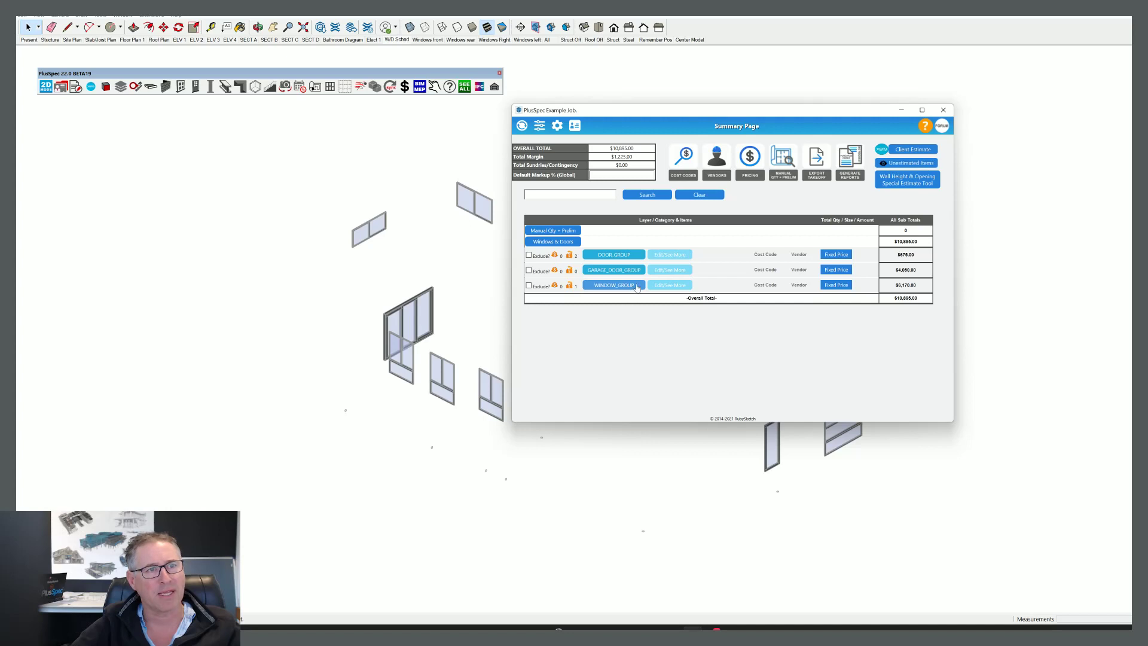
- Toggle a fixed price on WINDOW_GROUP, then delete the amount so the total stays $10,895.00
{"action": "left_click", "coordinate": [837, 286]}
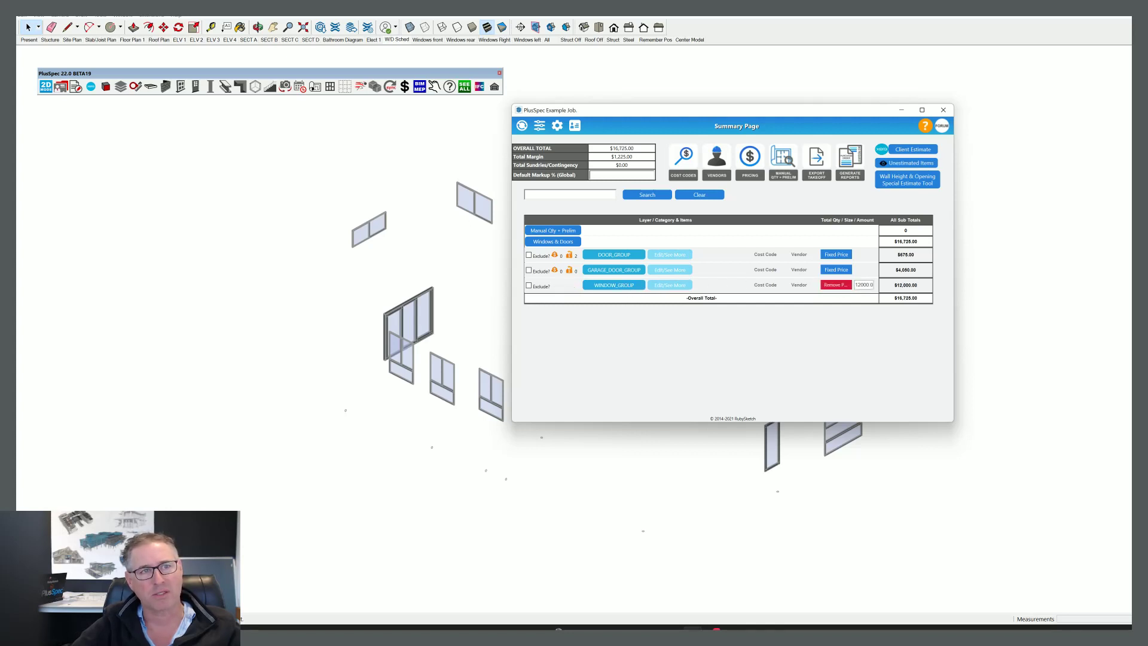
{"action": "left_click_drag", "start_coordinate": [855, 286], "coordinate": [876, 289]}
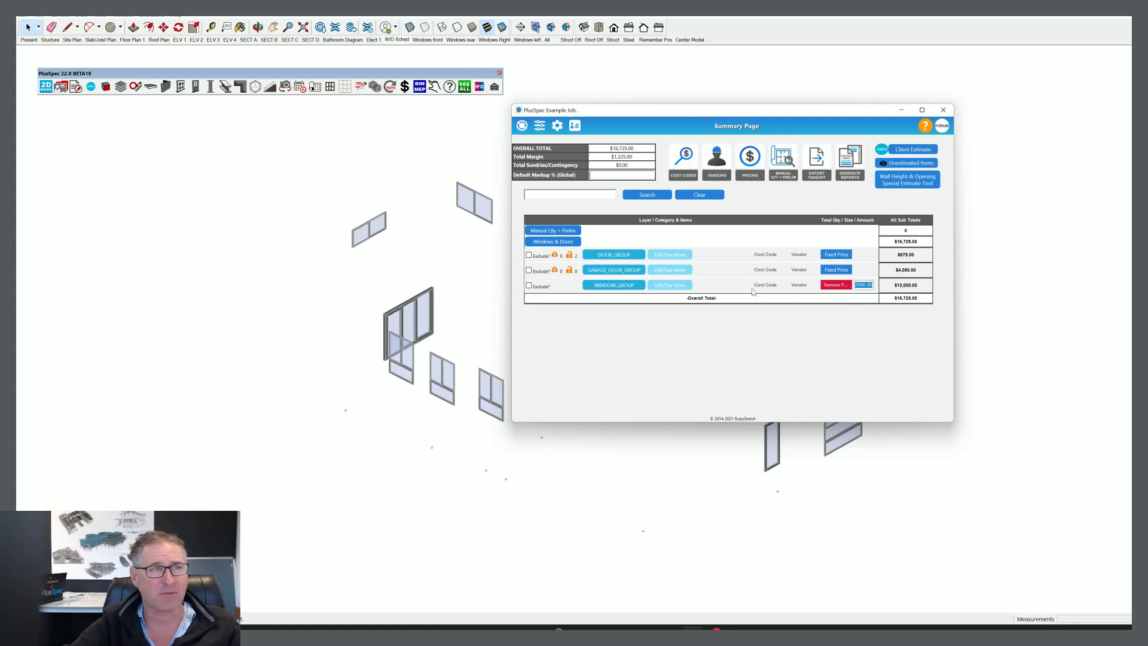
{"action": "key", "text": "BackSpace"}
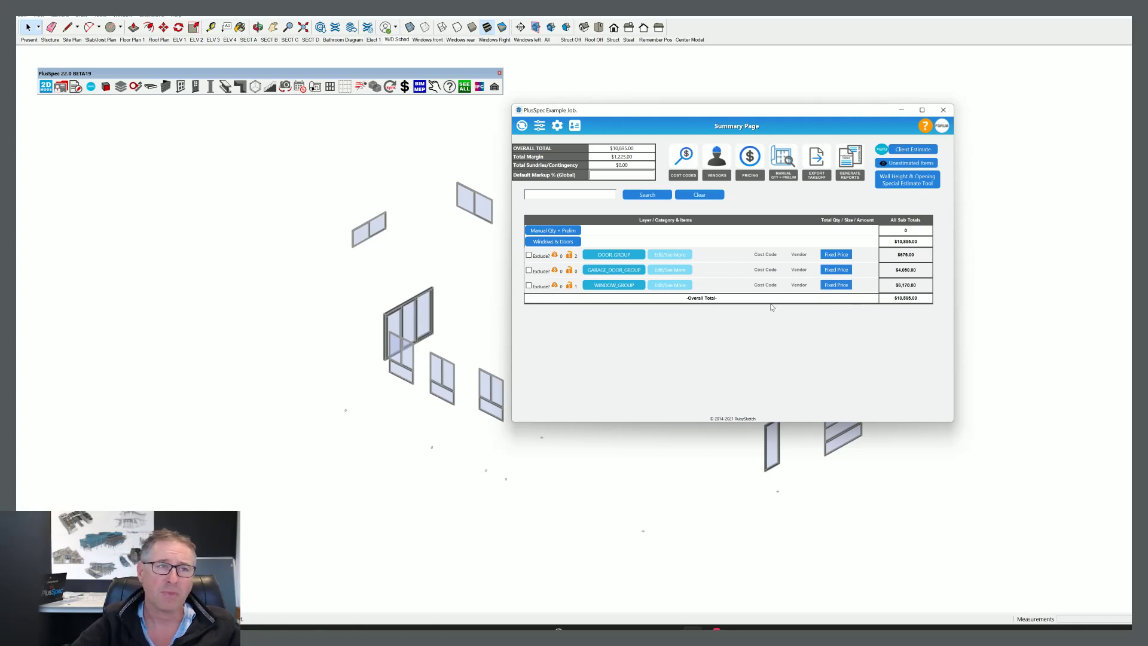
- Open the Manual Qty + Prelim list and inspect the 1 Preliminary Items and Safety categories
{"action": "left_click", "coordinate": [783, 162]}
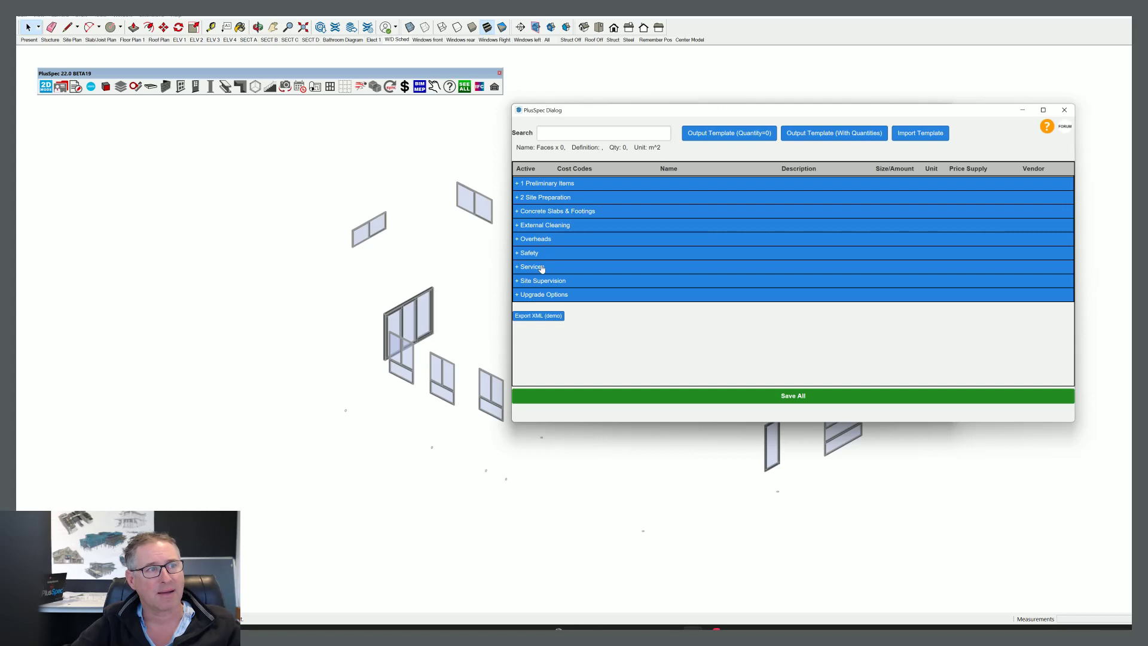
{"action": "left_click", "coordinate": [517, 183]}
{"action": "left_click", "coordinate": [517, 184]}
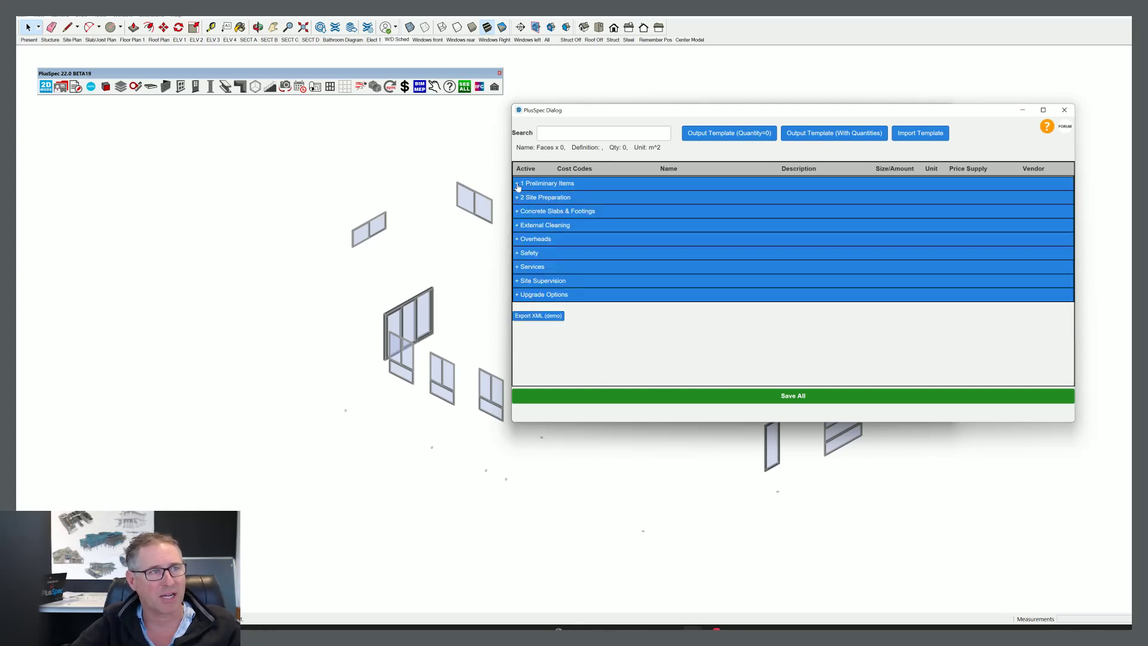
{"action": "left_click", "coordinate": [517, 254]}
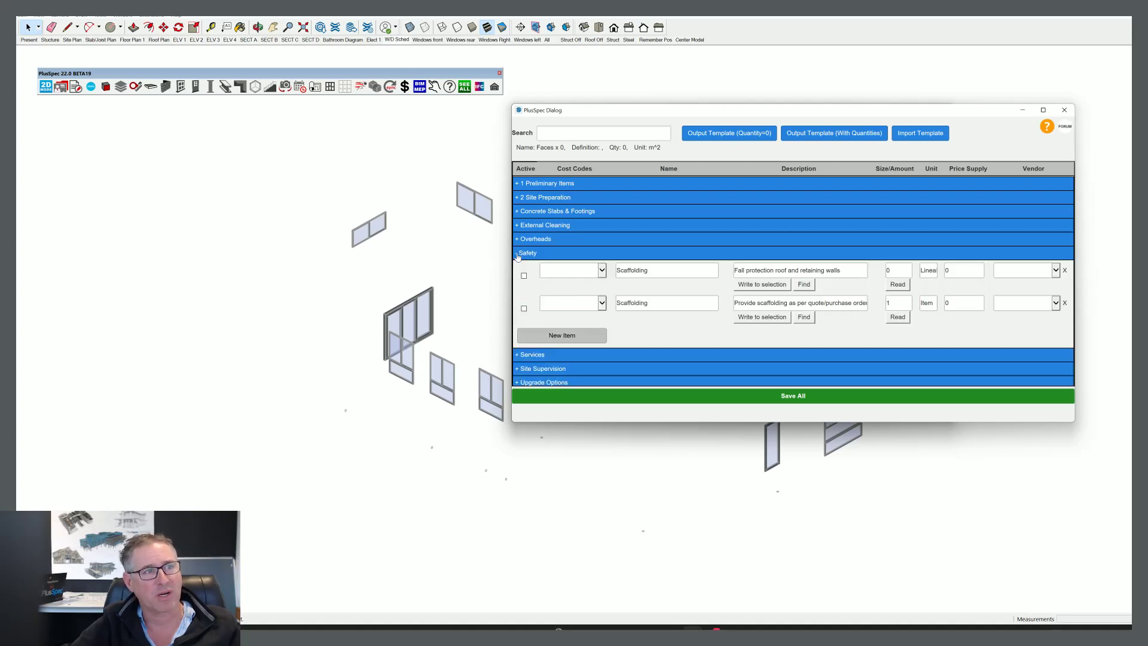
{"action": "left_click", "coordinate": [518, 253]}
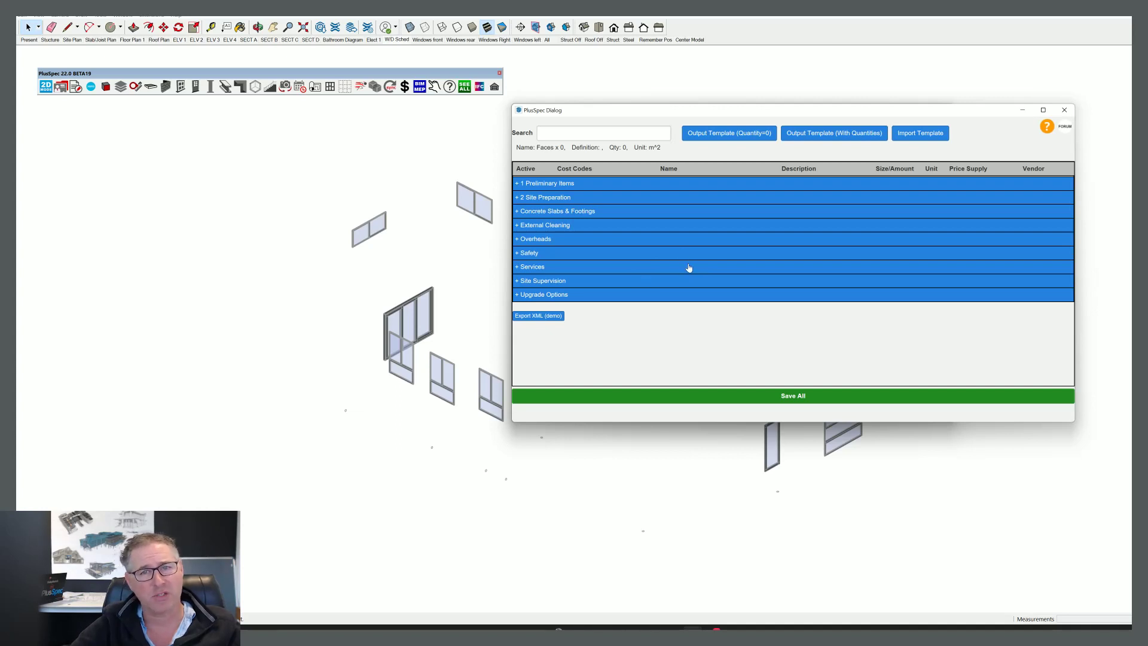
- Export the zero-quantity template to the Desktop as 'training preliminary.csv' and open it from File Explorer
{"action": "left_click", "coordinate": [711, 138]}
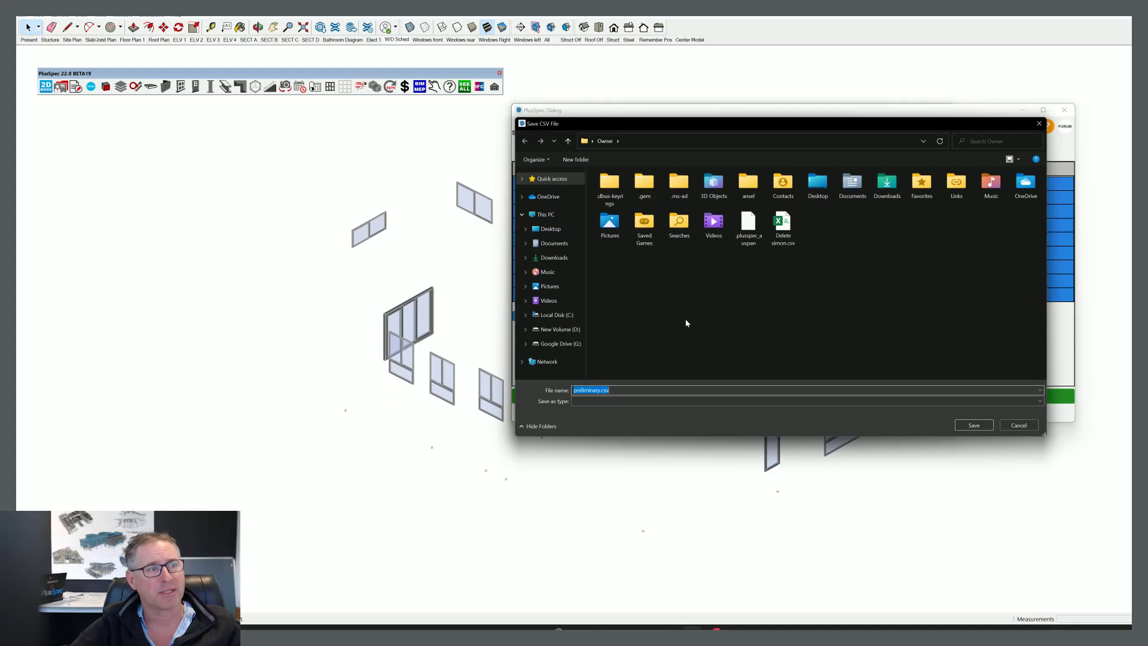
{"action": "left_click", "coordinate": [550, 229]}
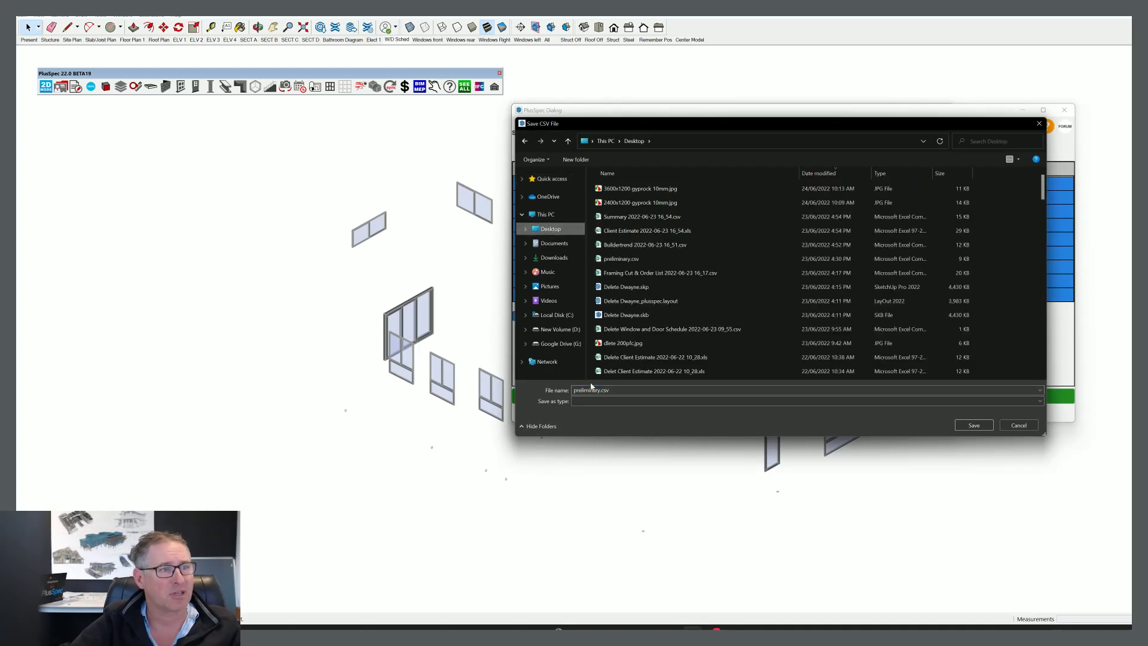
{"action": "key", "text": "Home"}
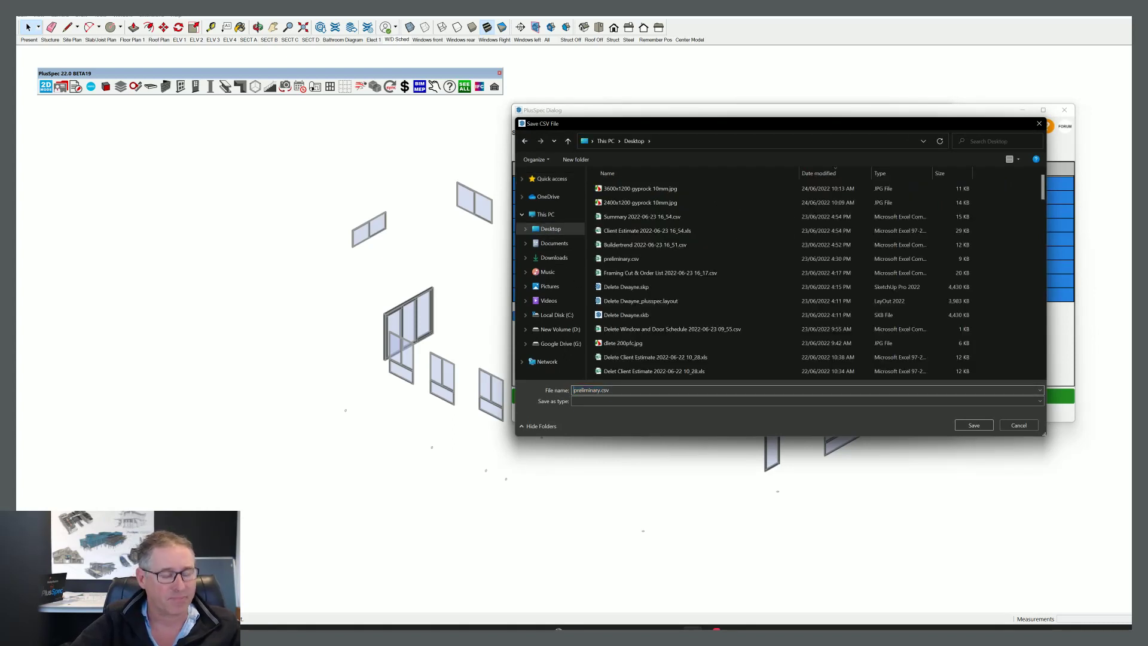
{"action": "type", "text": "training"}
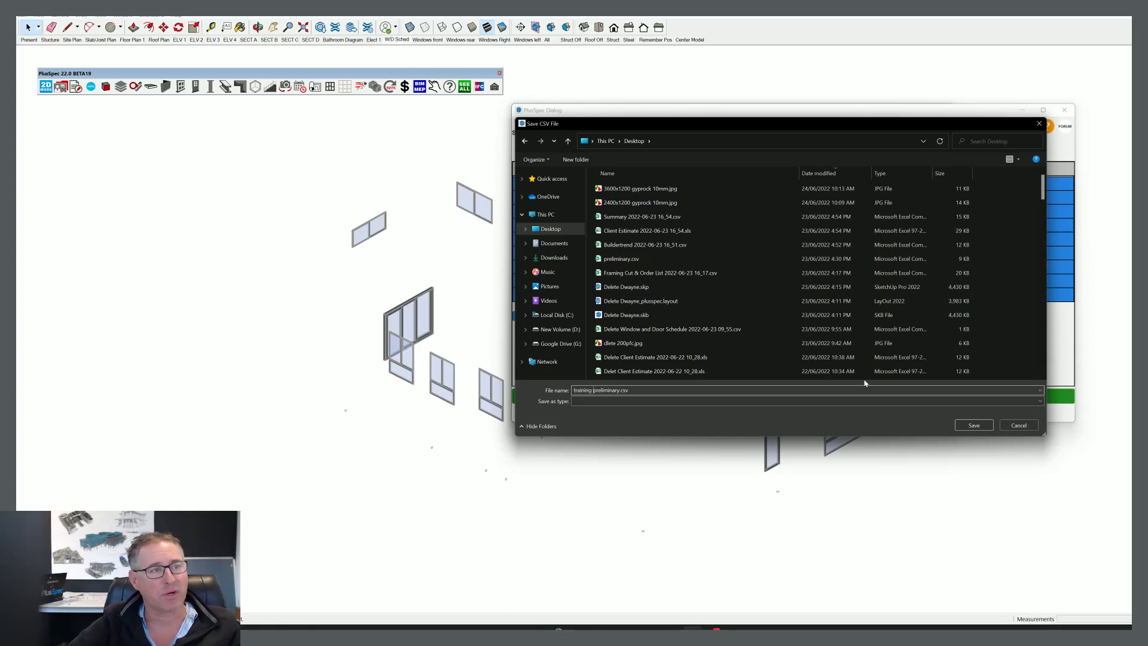
{"action": "left_click", "coordinate": [974, 426]}
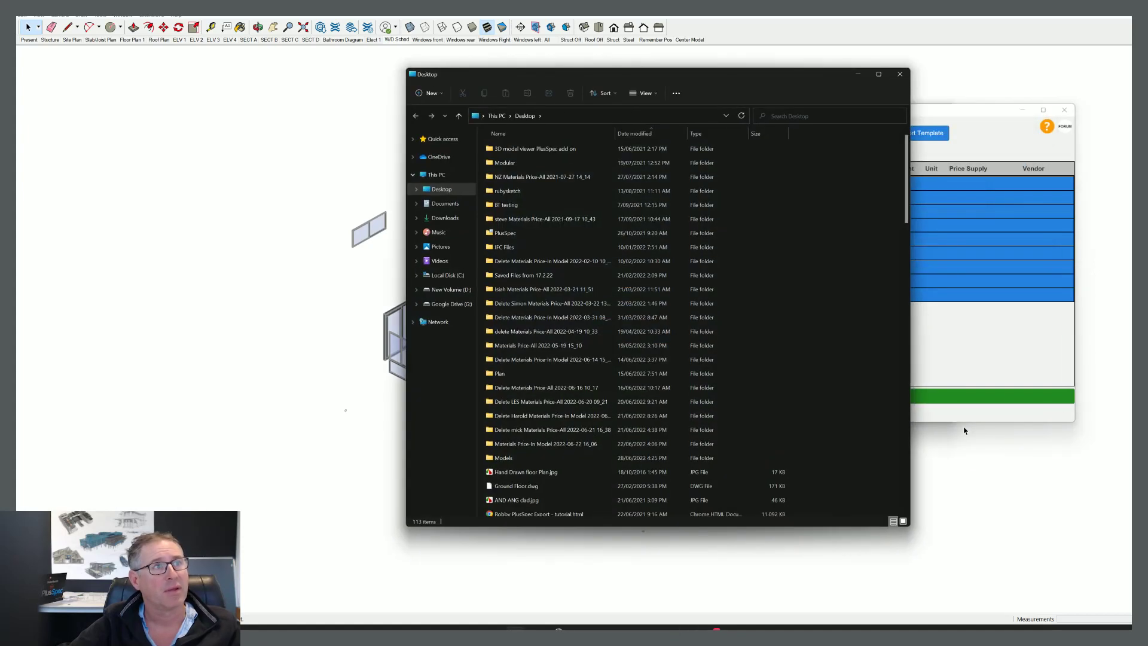
{"action": "left_click", "coordinate": [635, 132]}
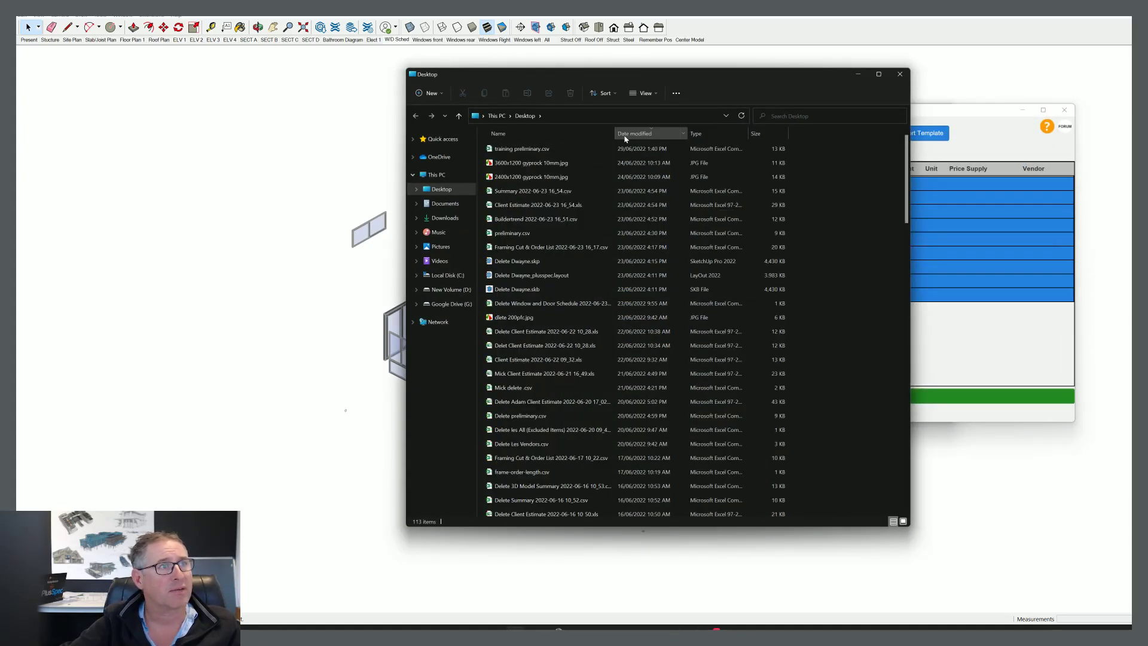
{"action": "left_click", "coordinate": [527, 152]}
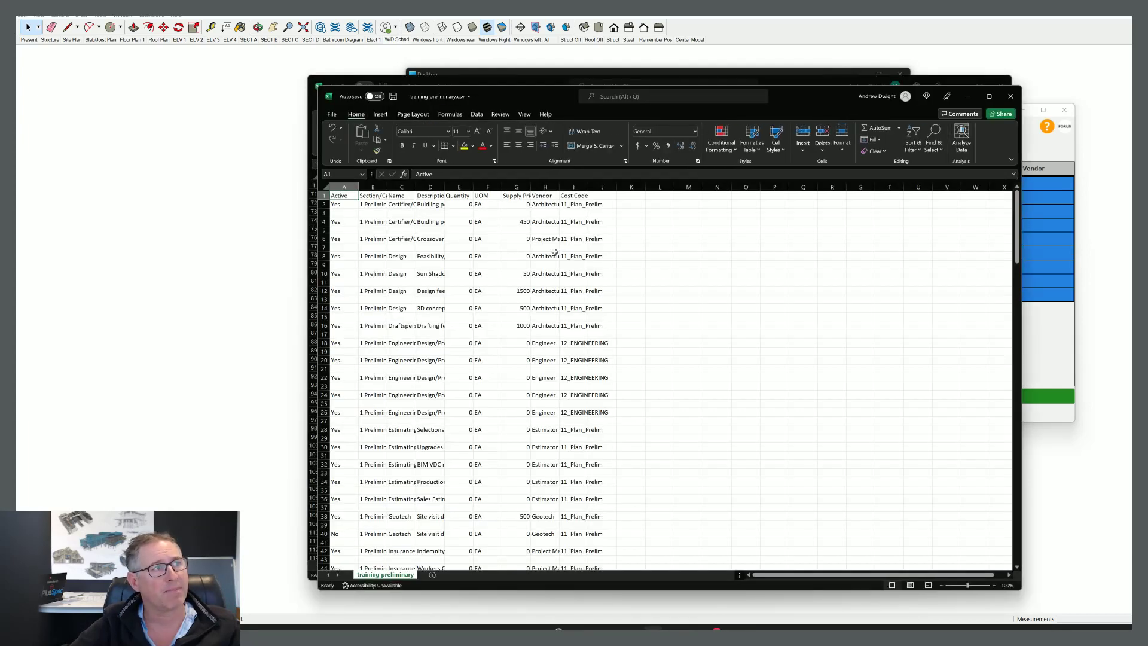
- Select the whole training preliminary sheet and clear cell A1
{"action": "left_click", "coordinate": [326, 187]}
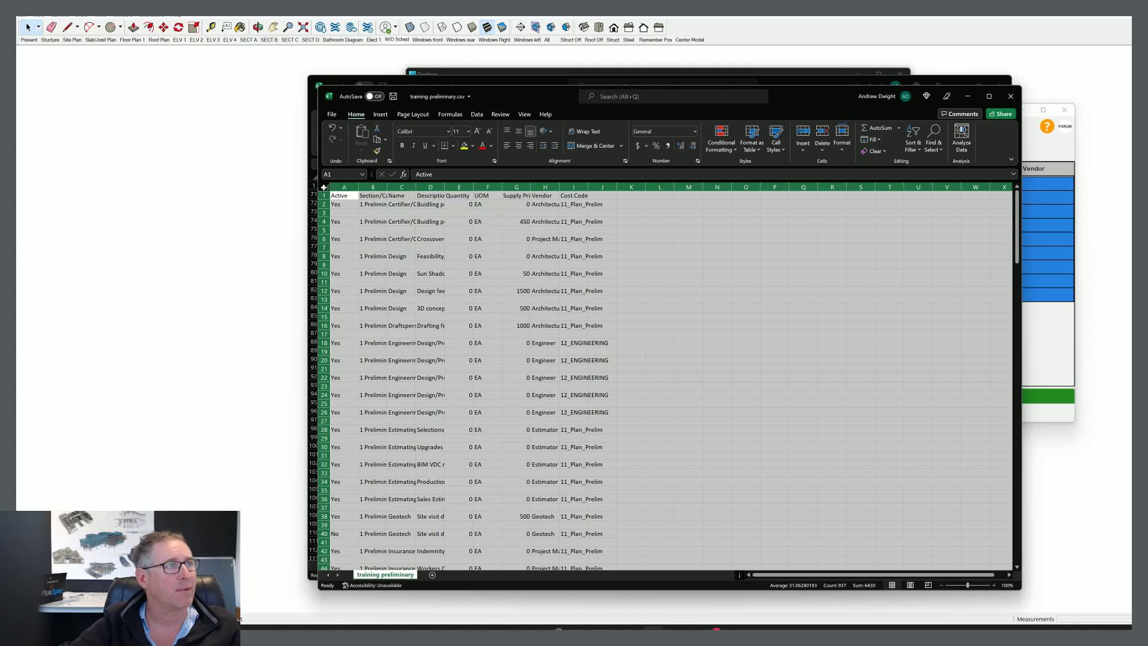
{"action": "scroll", "coordinate": [414, 251], "scroll_direction": "down", "scroll_amount": 2}
{"action": "scroll", "coordinate": [415, 250], "scroll_direction": "up", "scroll_amount": 2}
{"action": "key", "text": "BackSpace"}
{"action": "left_click", "coordinate": [360, 189]}
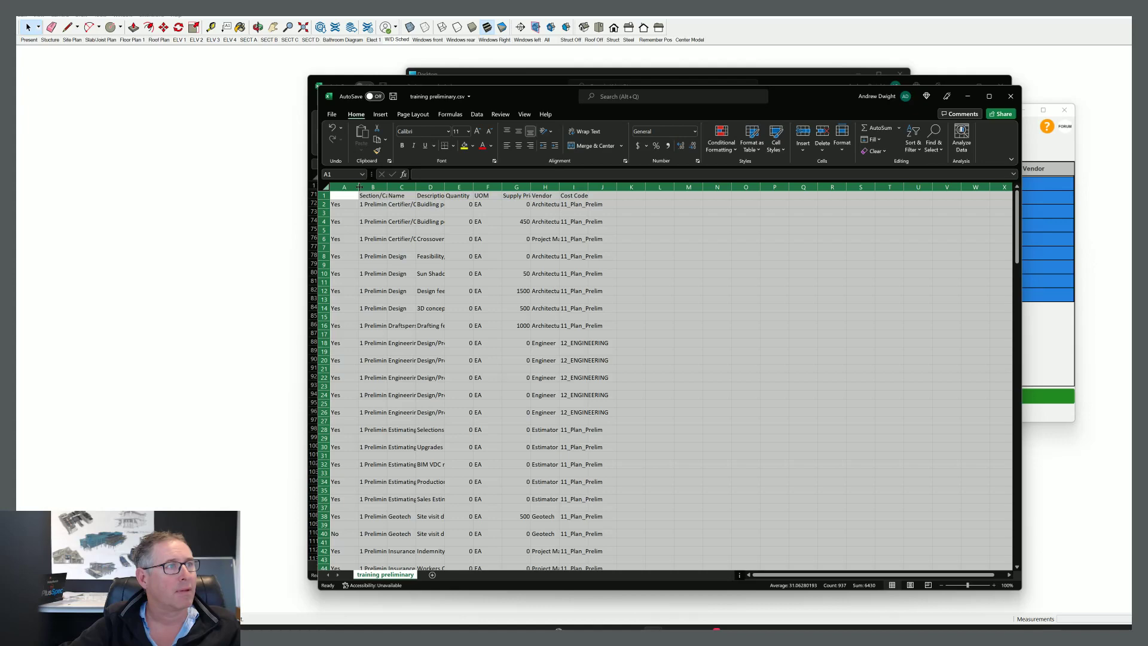
- Auto-fit all columns, then move the window down to reveal the preliminarys and windows workbook
{"action": "double_click", "coordinate": [359, 187]}
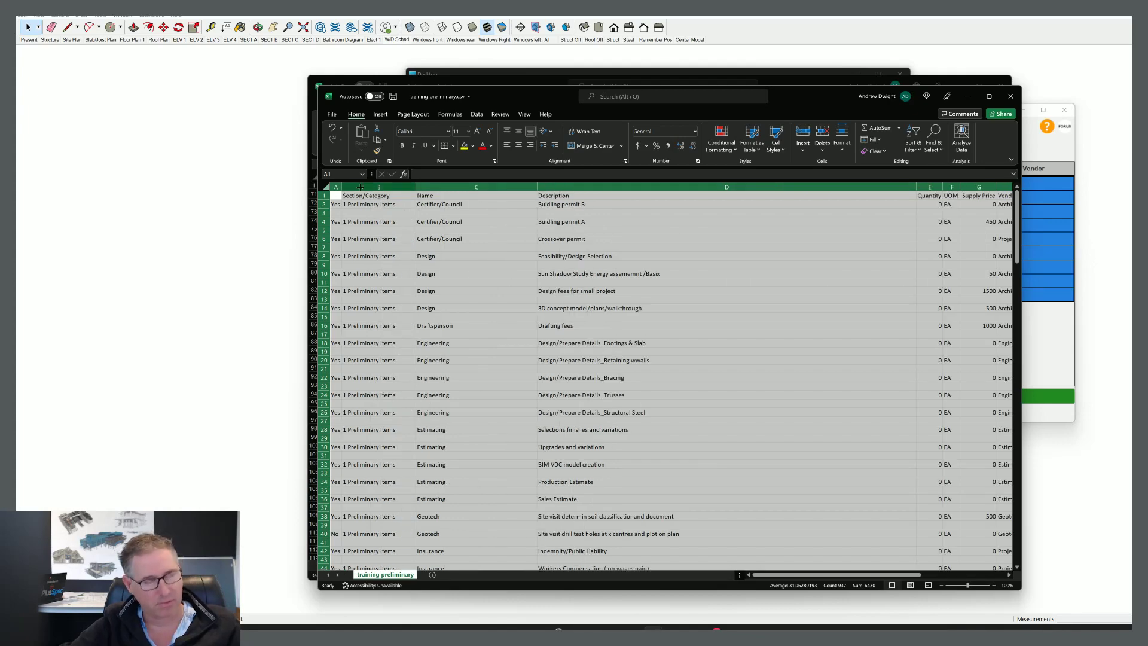
{"action": "key", "text": "ctrl+z"}
{"action": "double_click", "coordinate": [358, 187]}
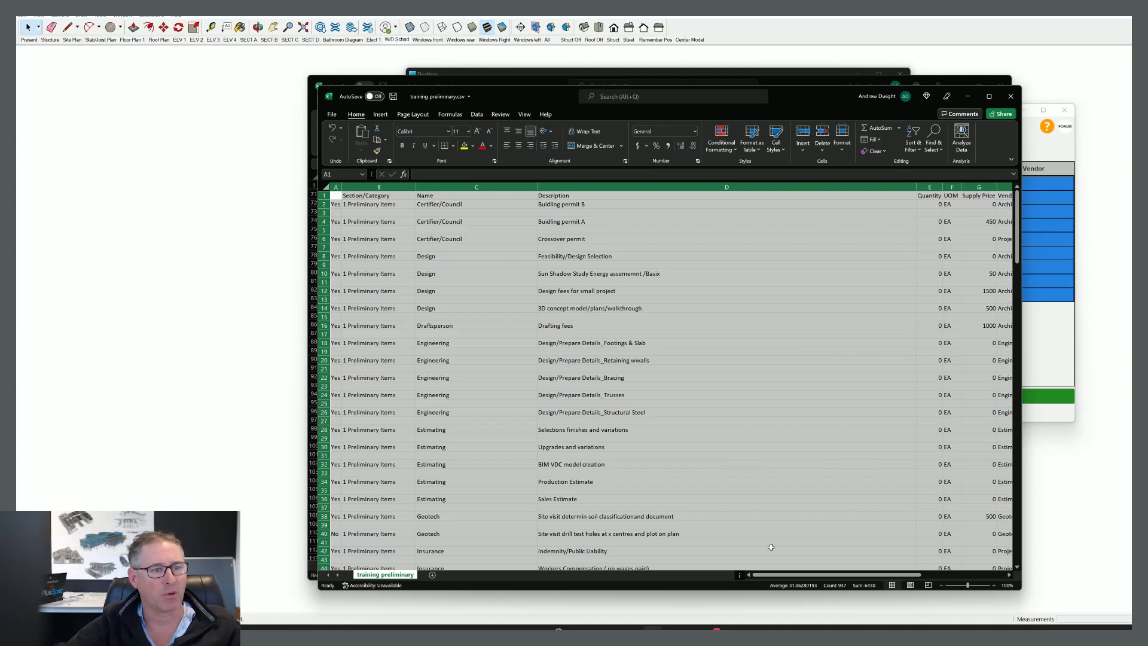
{"action": "mouse_move", "coordinate": [785, 576]}
{"action": "left_mouse_down"}
{"action": "mouse_move", "coordinate": [837, 577]}
{"action": "mouse_move", "coordinate": [780, 577]}
{"action": "left_mouse_up"}
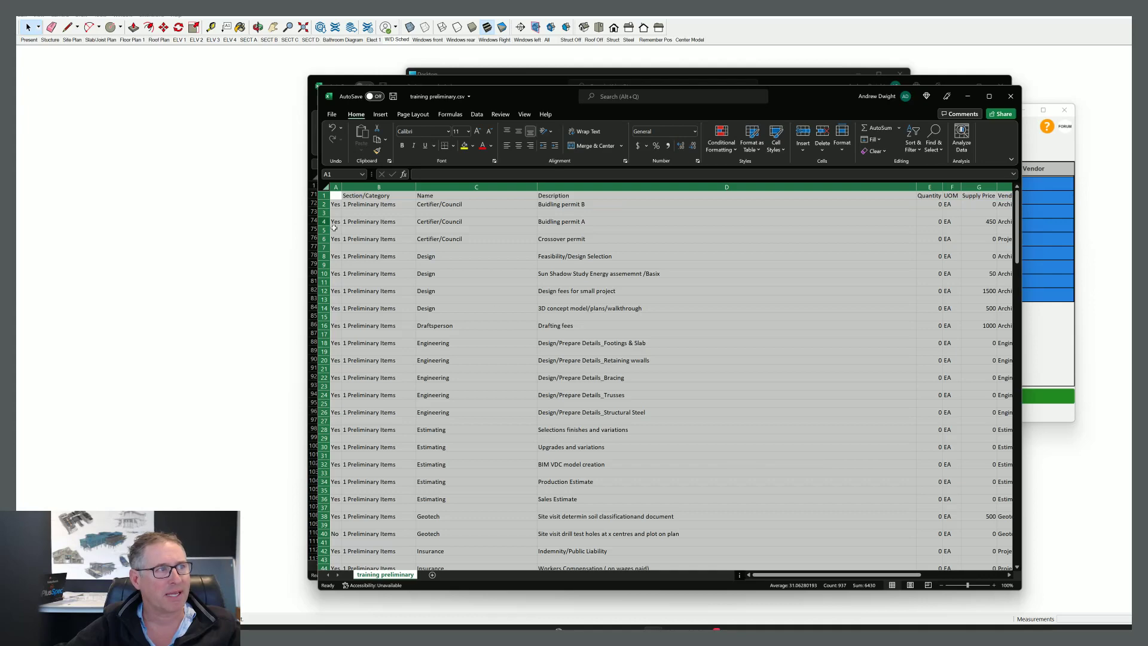
{"action": "left_click", "coordinate": [373, 247]}
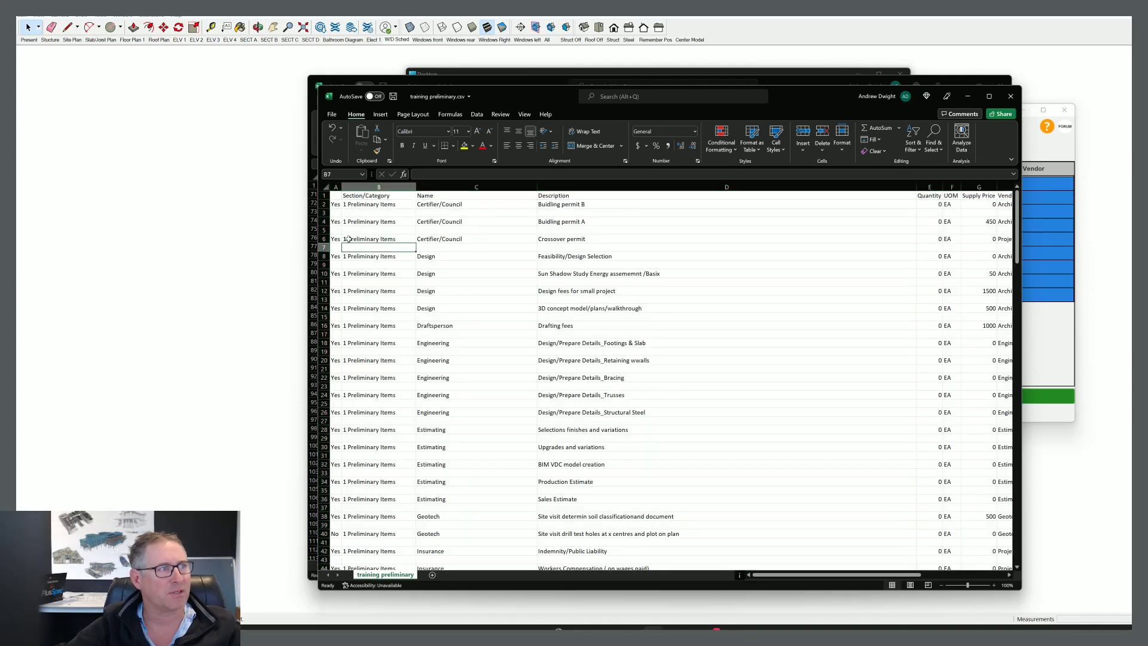
{"action": "left_click_drag", "start_coordinate": [508, 95], "coordinate": [516, 353]}
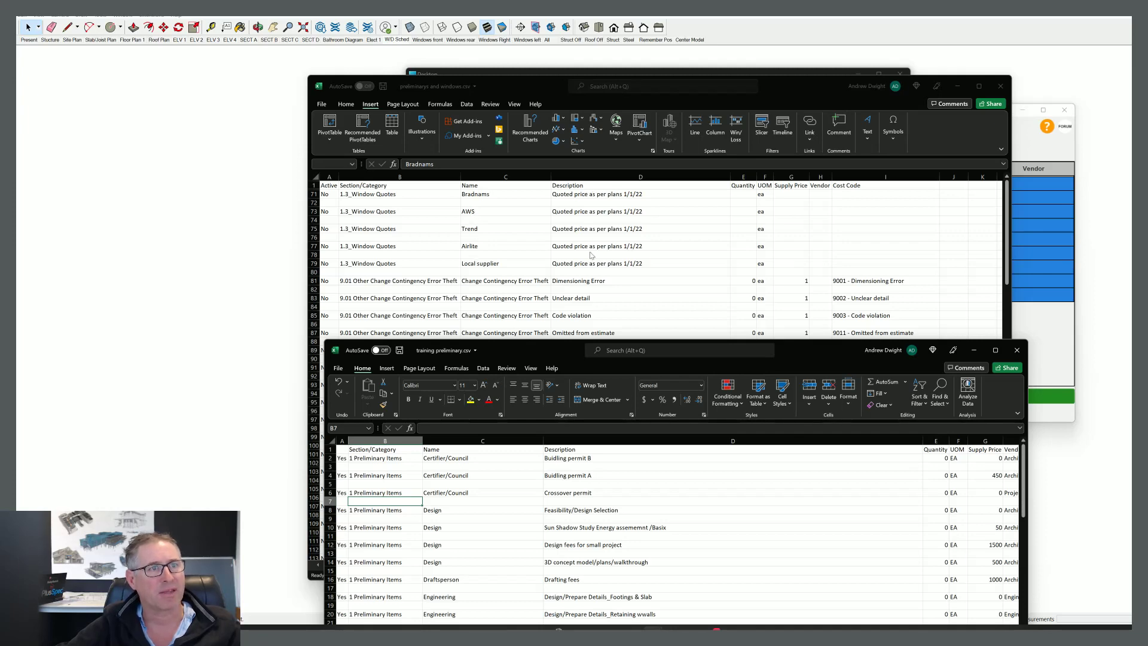
- Copy range A71:I80 from preliminarys and windows.csv, minimize it, and move training preliminary back up
{"action": "left_click", "coordinate": [861, 275]}
{"action": "left_click", "coordinate": [855, 272]}
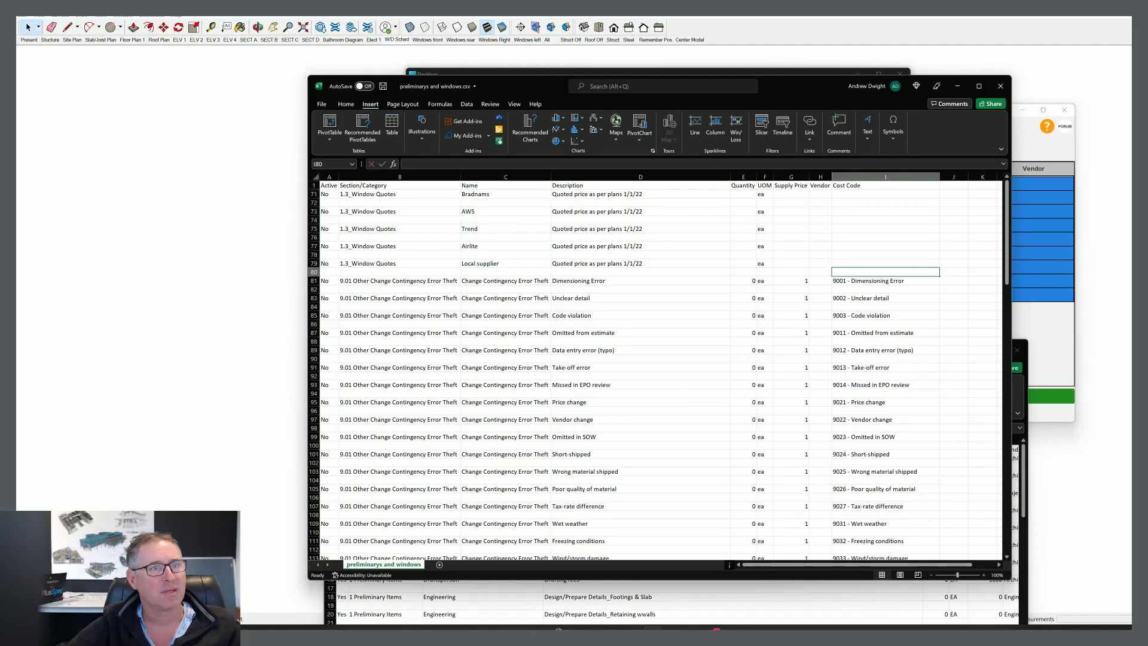
{"action": "left_click", "coordinate": [332, 193]}
{"action": "left_click", "coordinate": [862, 274], "text": "shift"}
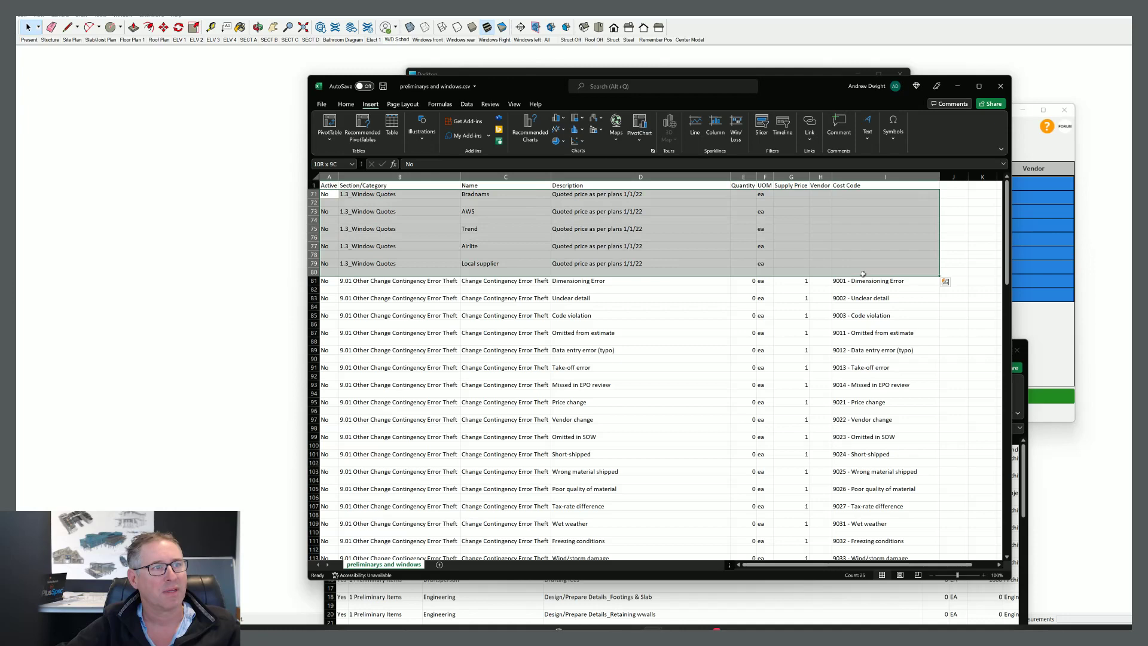
{"action": "key", "text": "ctrl+c"}
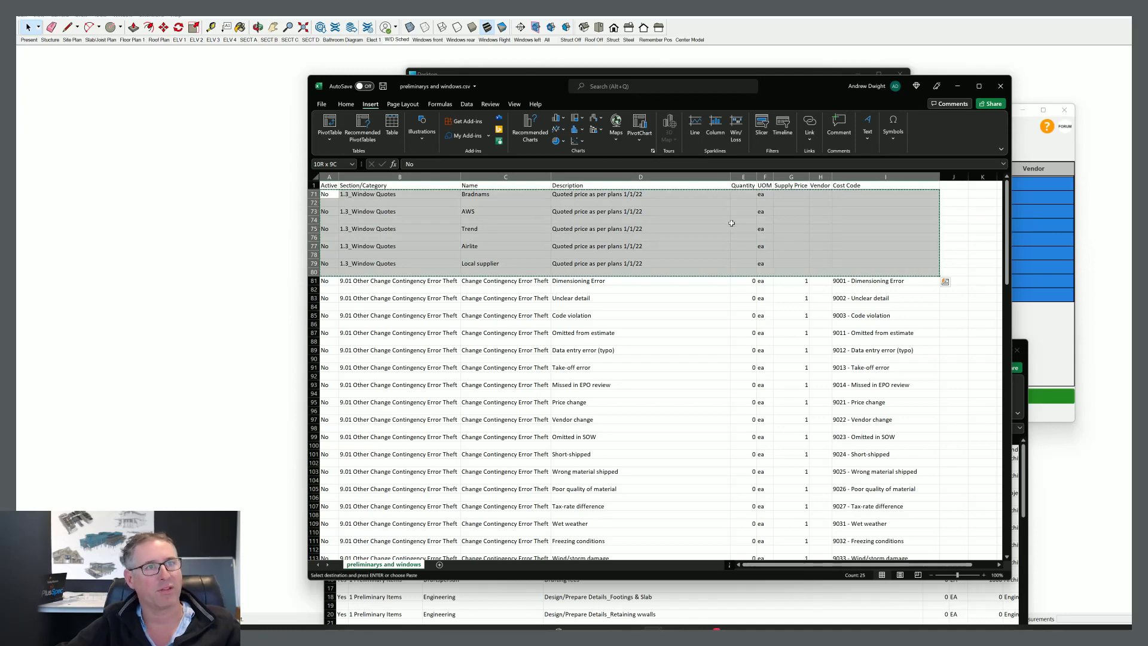
{"action": "left_click", "coordinate": [957, 85]}
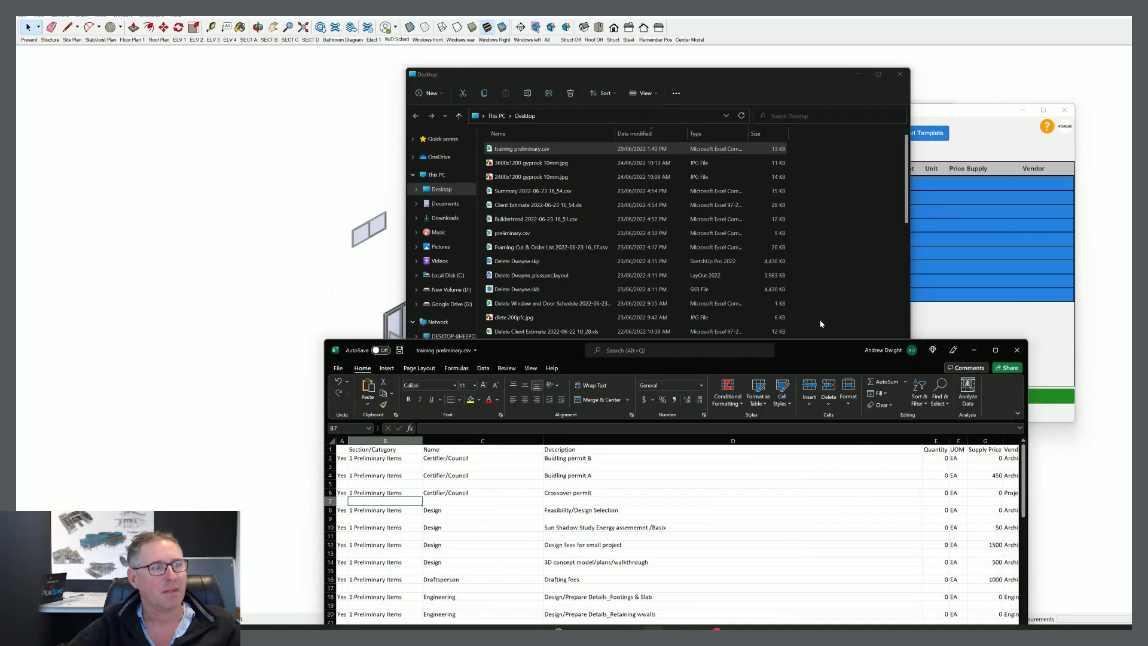
{"action": "left_click_drag", "start_coordinate": [797, 350], "coordinate": [773, 128]}
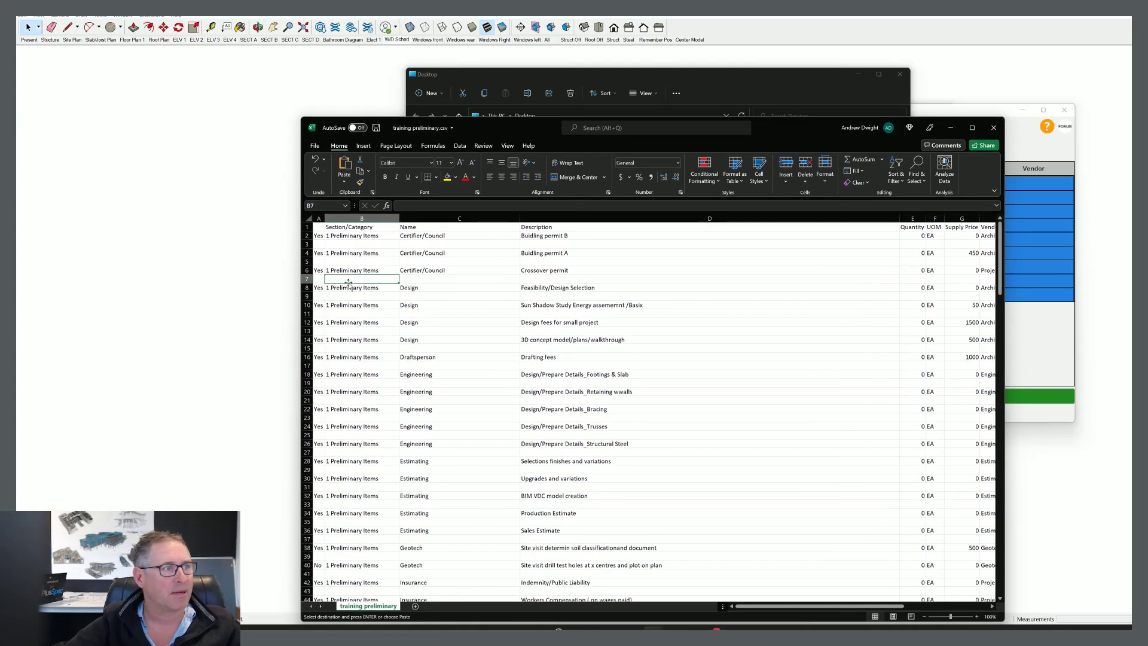
- Insert the copied Window Quotes rows at row 7, shifting cells down, and save training preliminary.csv
{"action": "left_click", "coordinate": [307, 279]}
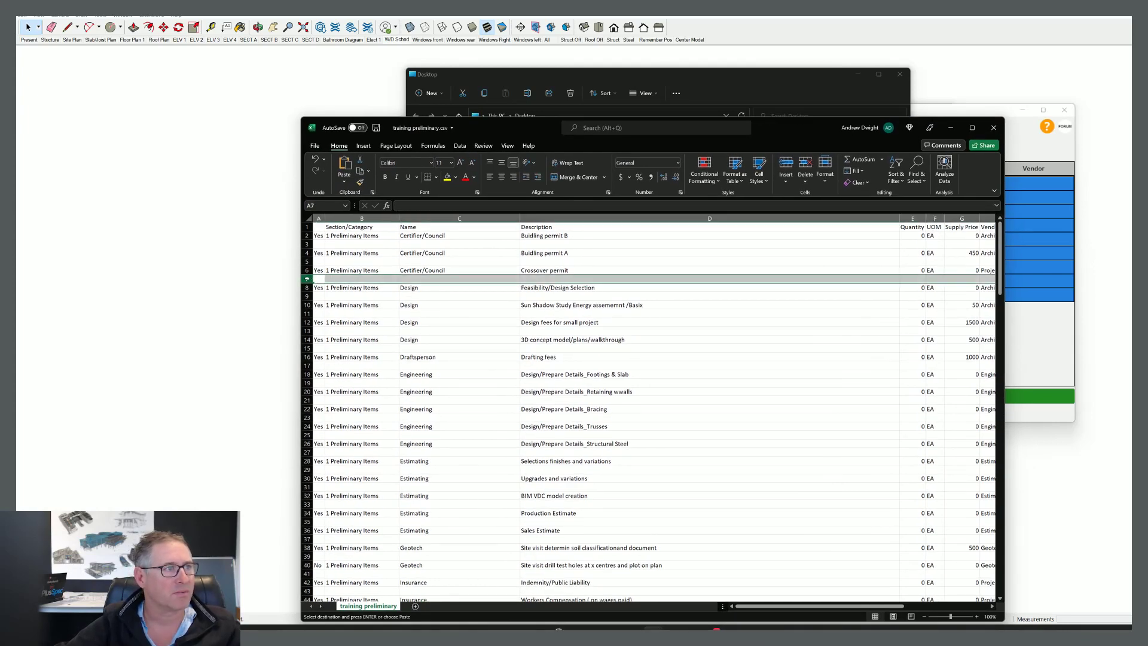
{"action": "right_click", "coordinate": [307, 279]}
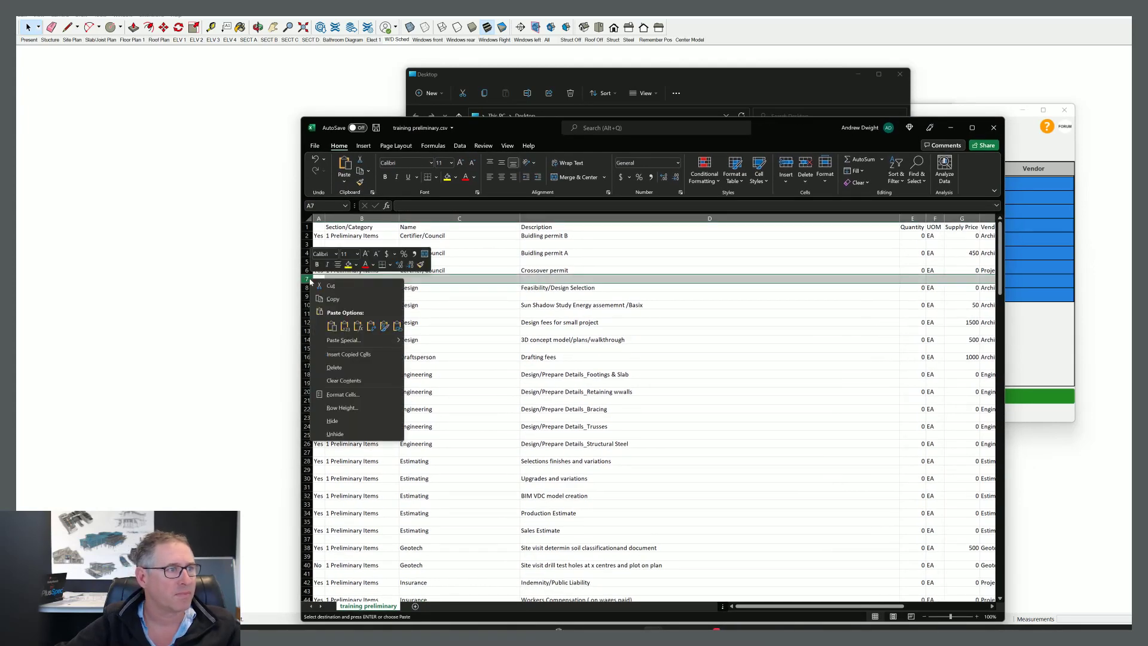
{"action": "left_click", "coordinate": [349, 355]}
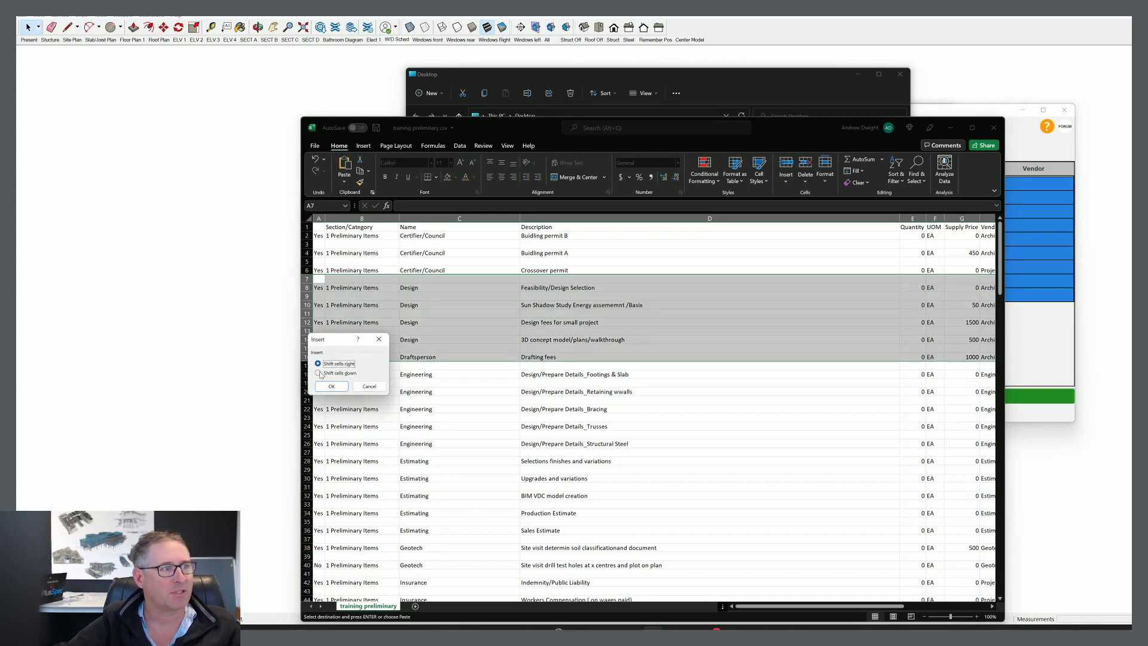
{"action": "left_click", "coordinate": [318, 373]}
{"action": "left_click", "coordinate": [331, 385]}
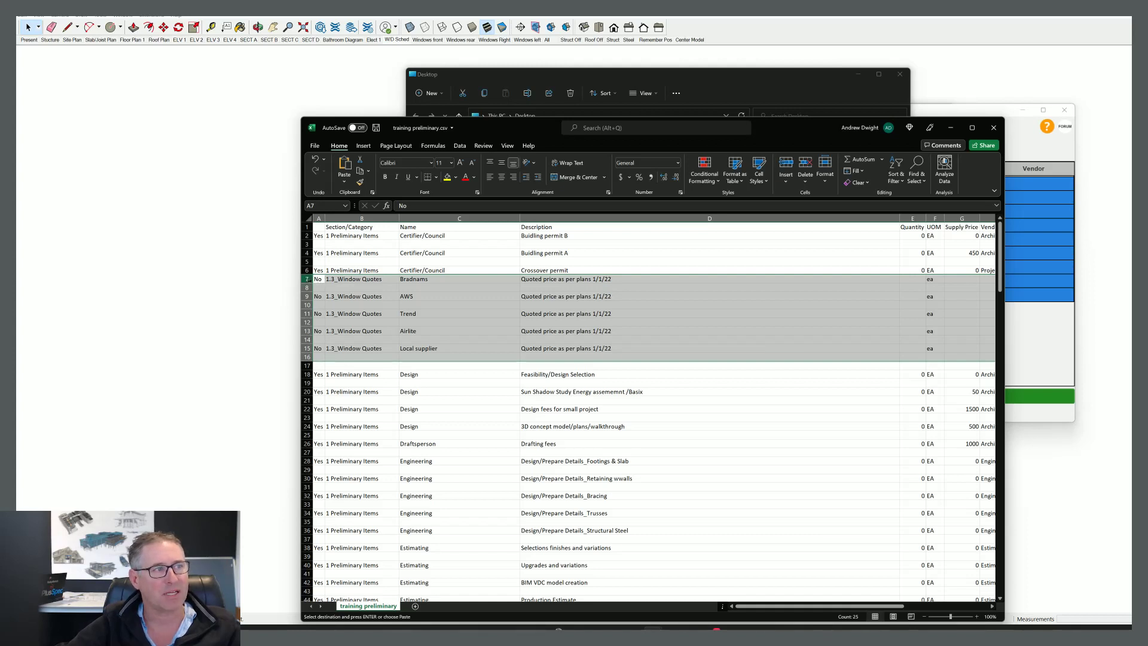
{"action": "left_click", "coordinate": [316, 146]}
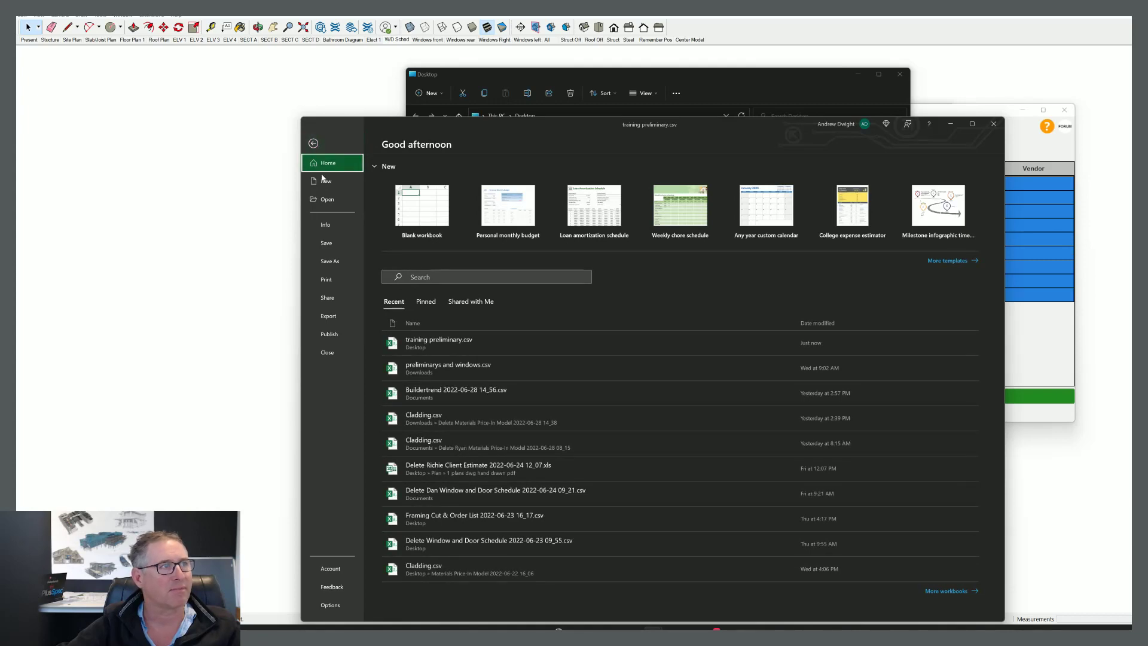
{"action": "left_click", "coordinate": [326, 243]}
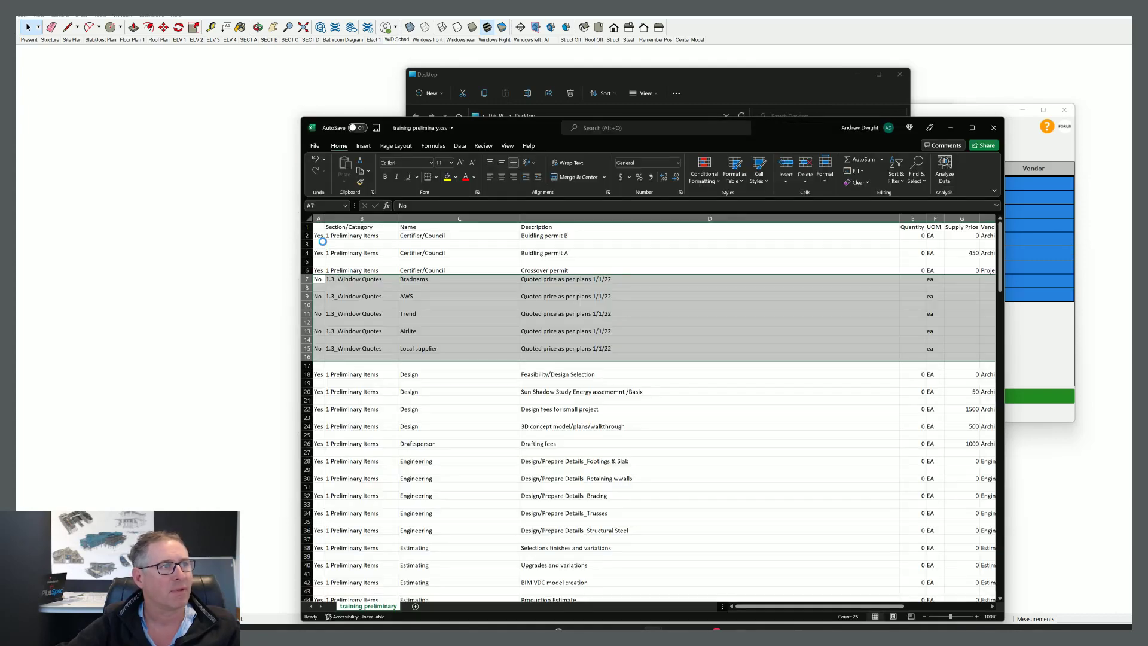
- Import training preliminary.csv from Quick access as a PlusSpec template and acknowledge the 110 items imported
{"action": "left_click", "coordinate": [950, 128]}
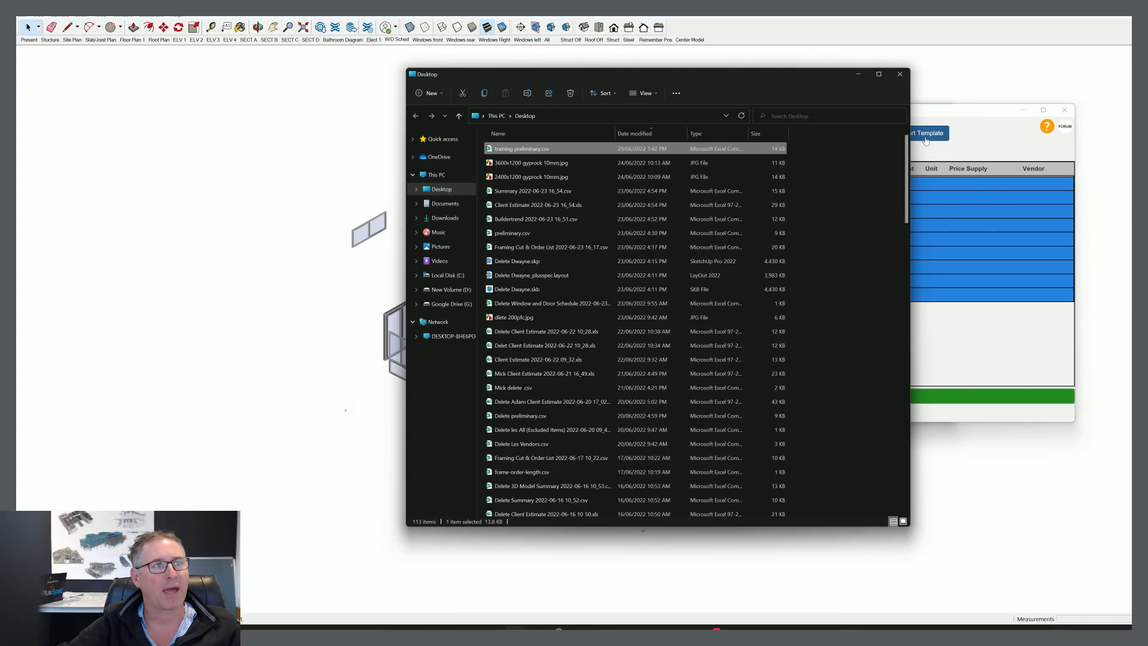
{"action": "left_click", "coordinate": [858, 75]}
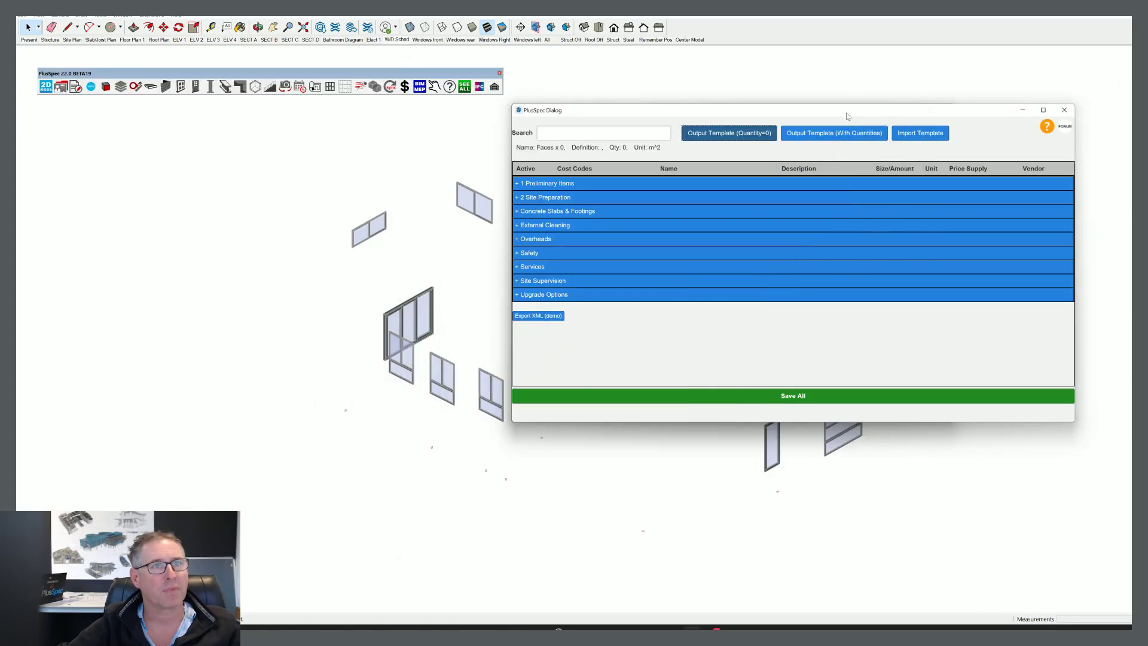
{"action": "left_click", "coordinate": [924, 133]}
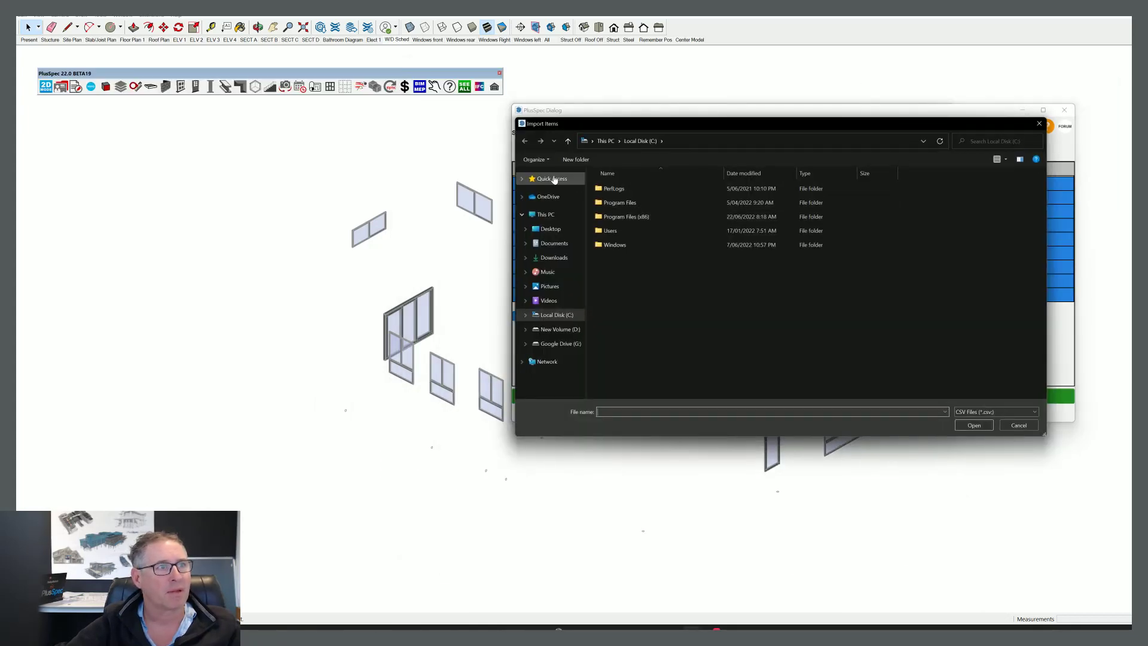
{"action": "left_click", "coordinate": [550, 178]}
{"action": "left_click", "coordinate": [649, 303]}
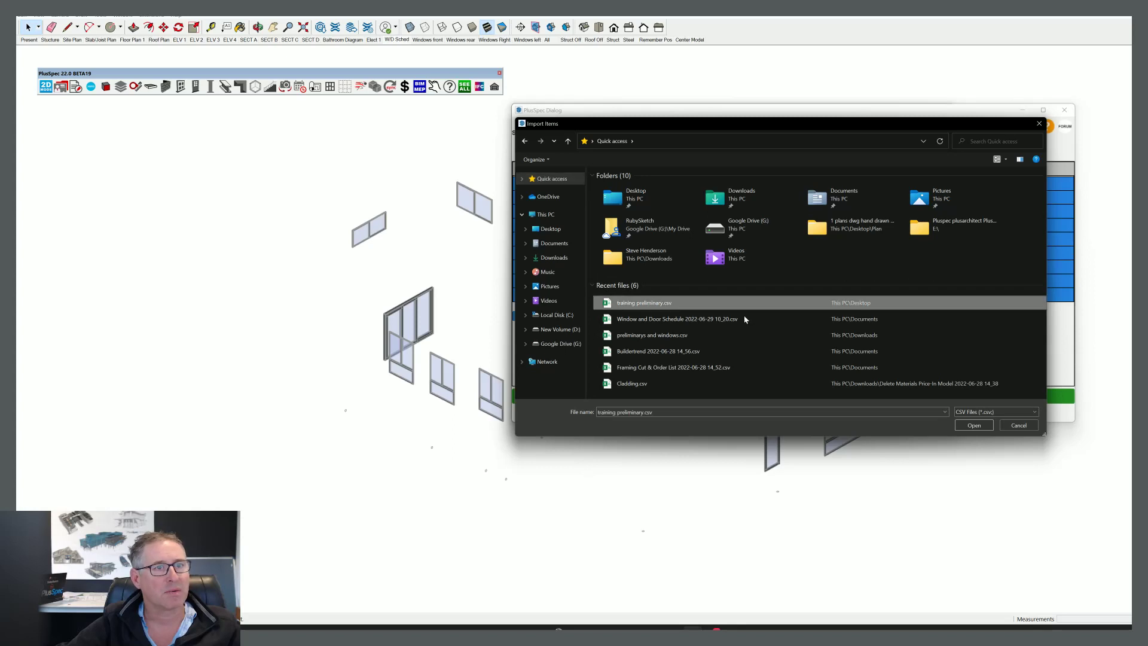
{"action": "left_click", "coordinate": [971, 425]}
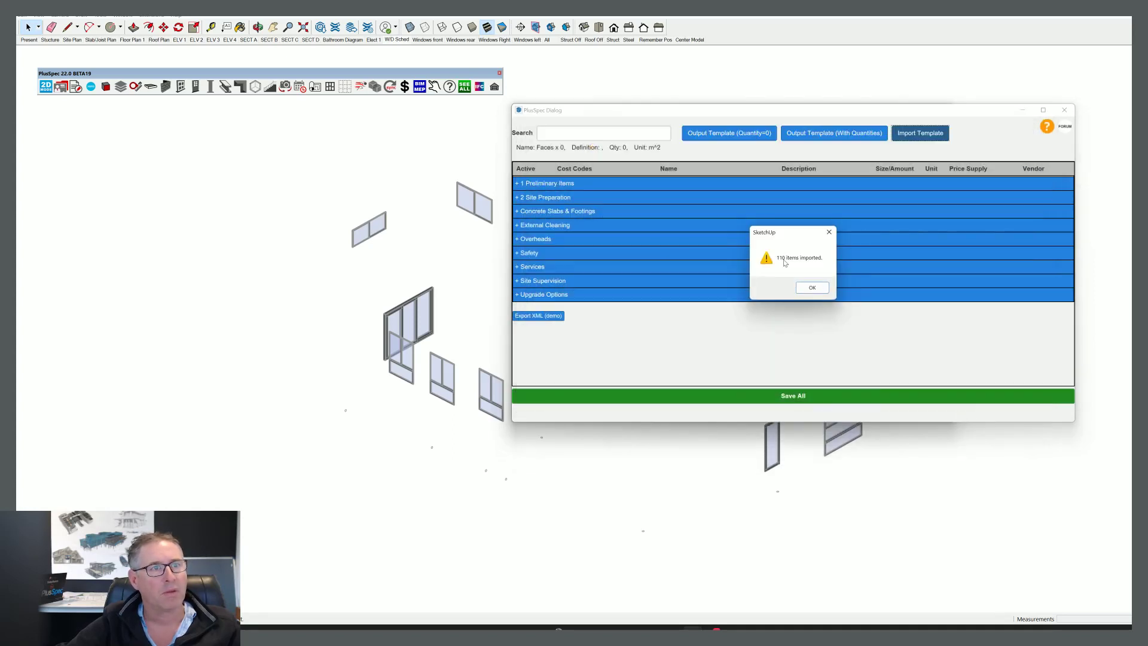
{"action": "left_click", "coordinate": [811, 289]}
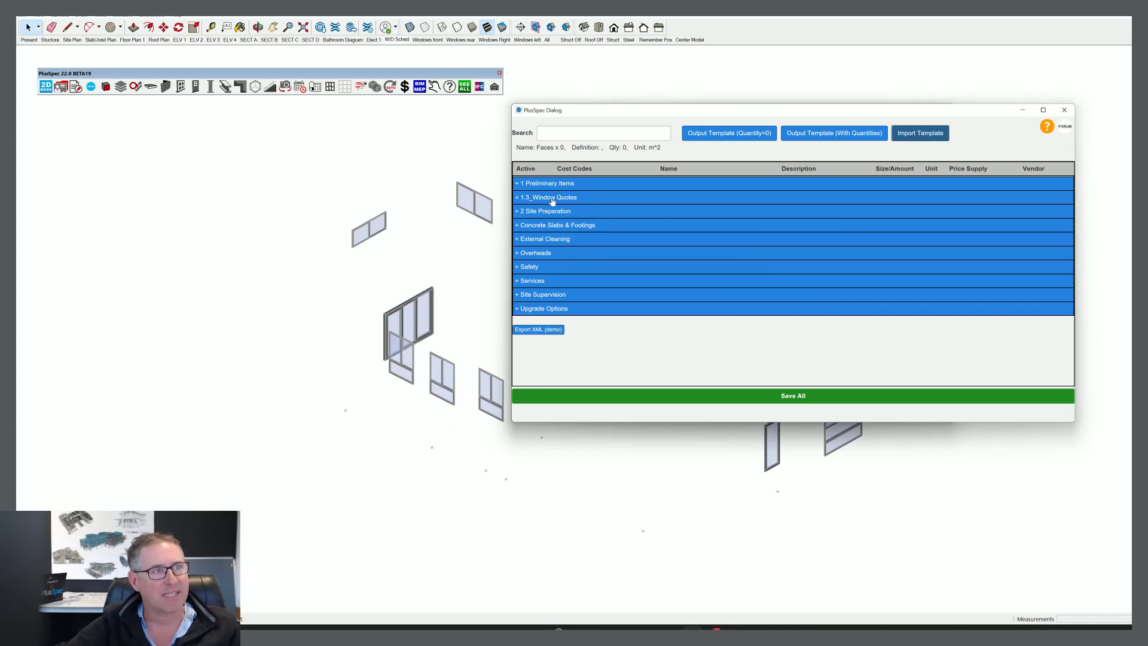
- Expand 1.3_Window Quotes, enter supply prices 8888, 7777, 6666, 5555, 4444, then select AWS's description date
{"action": "left_click", "coordinate": [518, 198]}
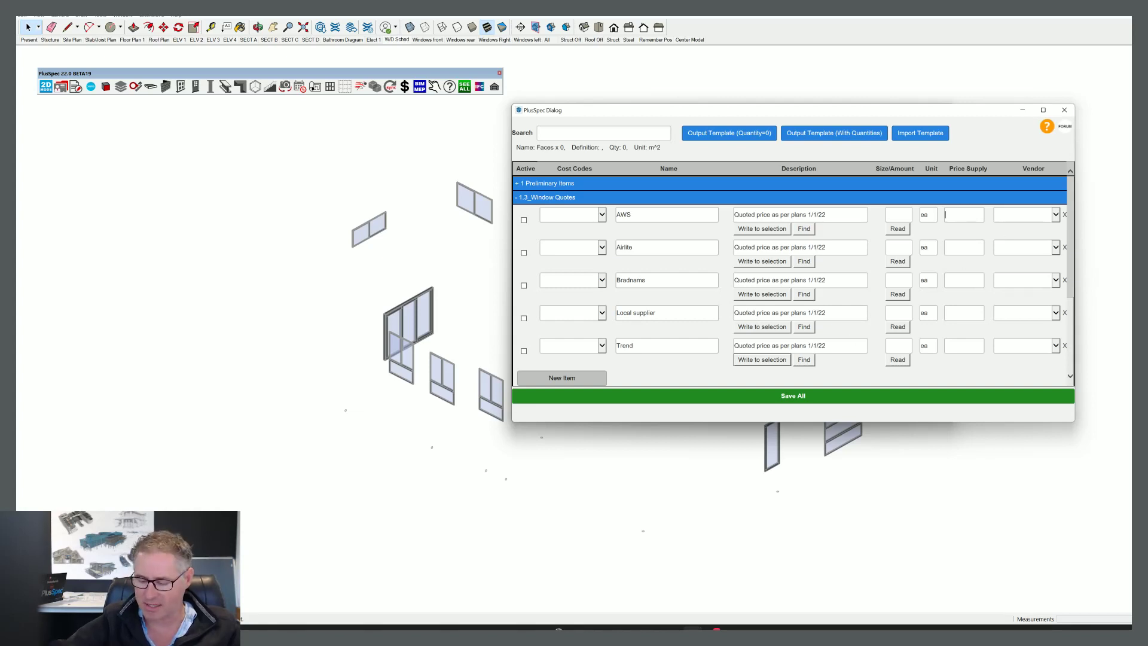
{"action": "type", "text": "8888"}
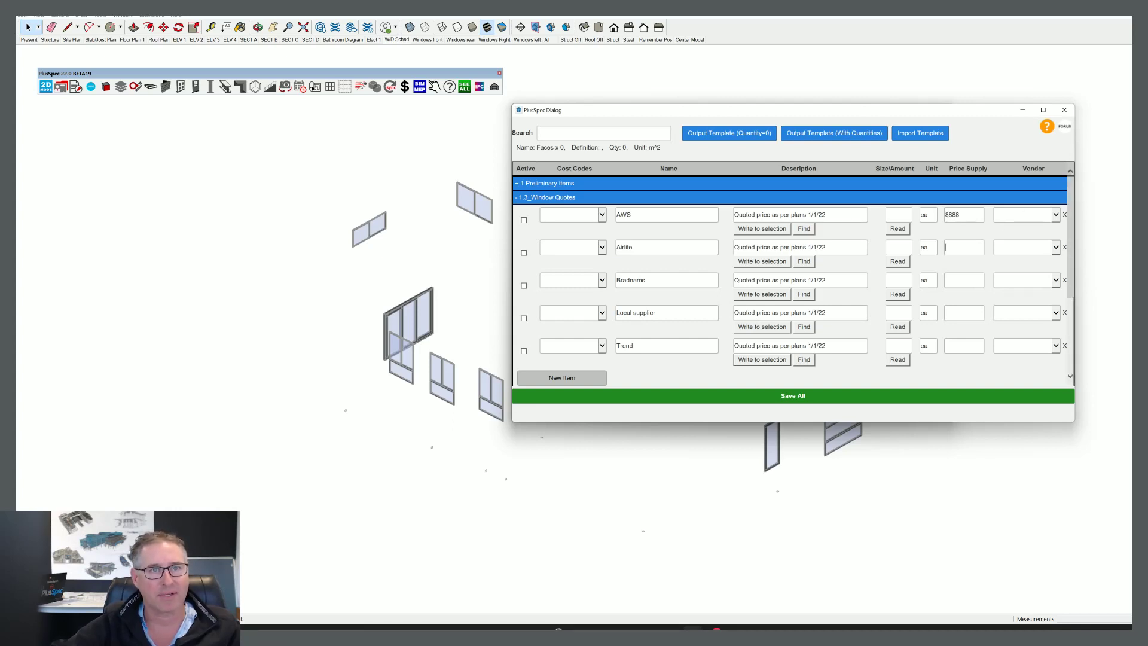
{"action": "type", "text": "7777"}
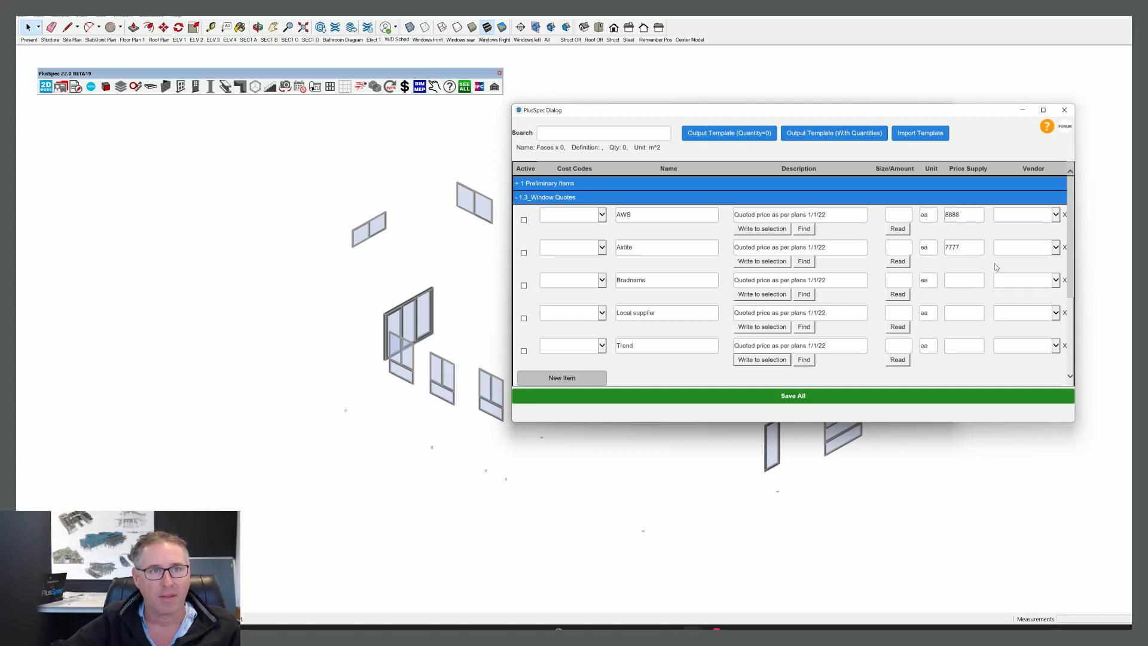
{"action": "type", "text": "6666"}
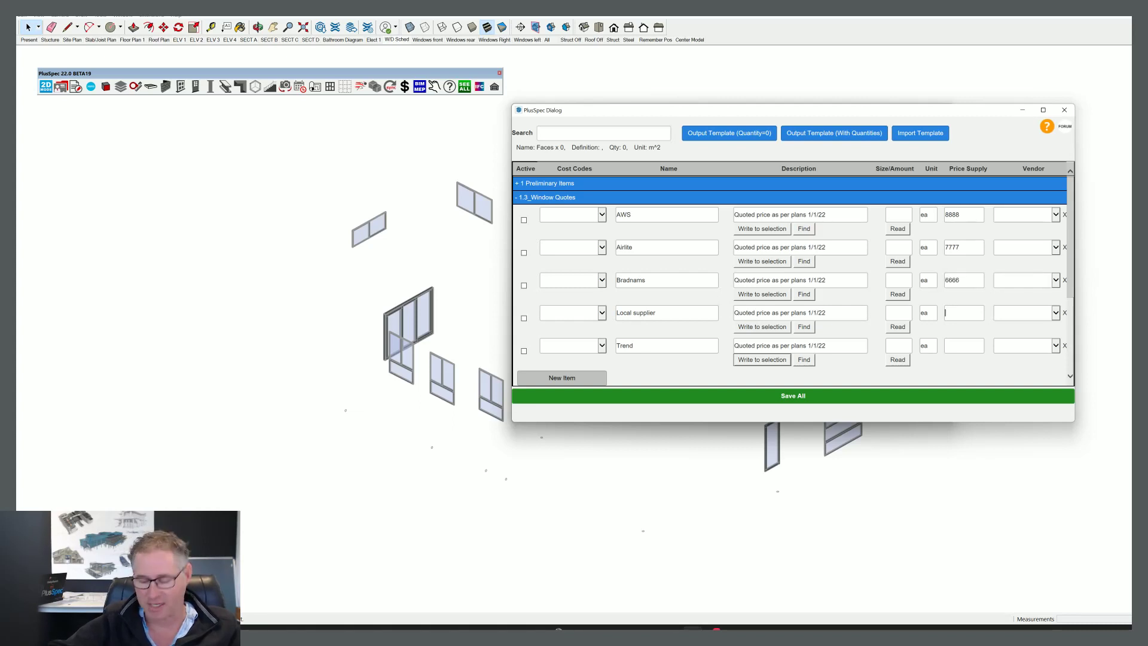
{"action": "left_click", "coordinate": [963, 312]}
{"action": "type", "text": "5555"}
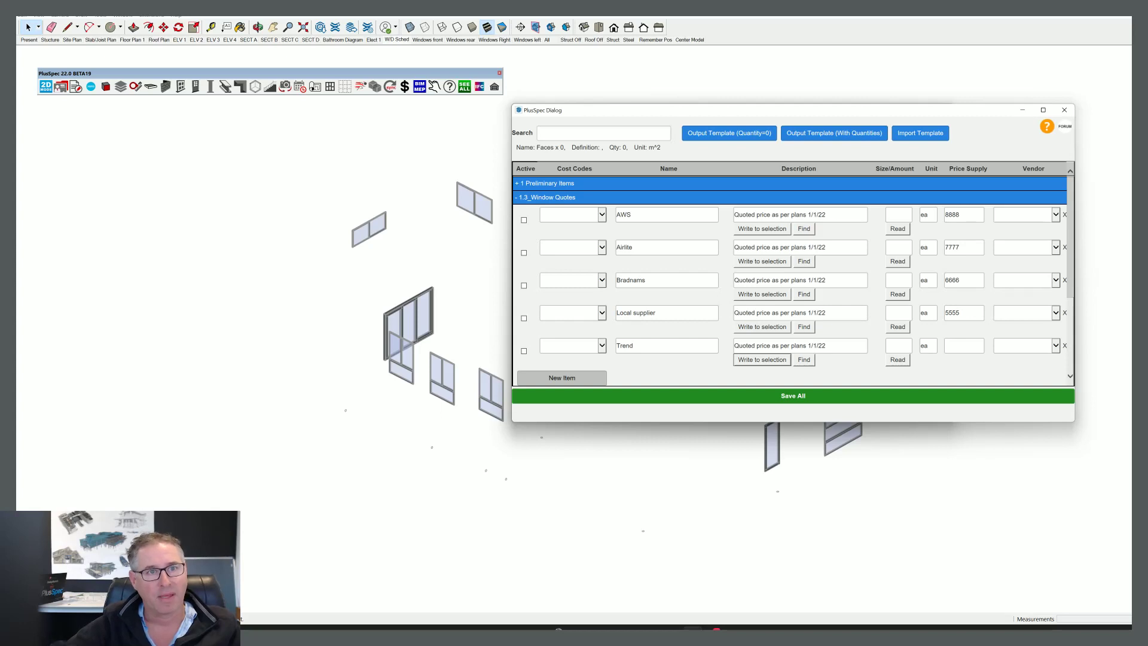
{"action": "type", "text": "4444"}
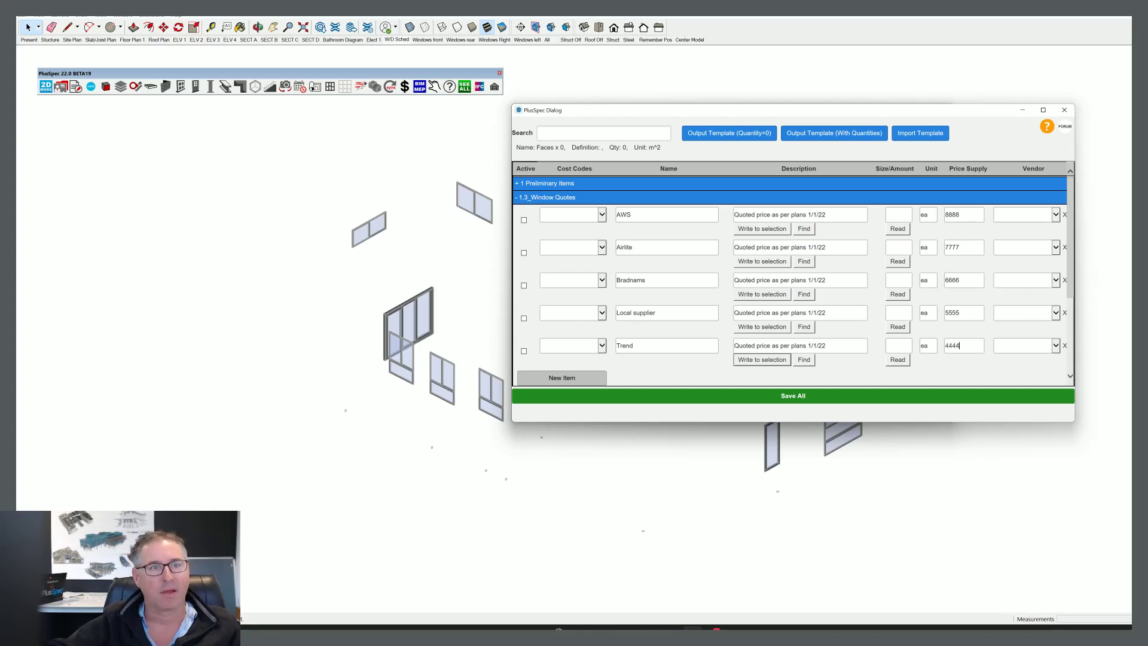
{"action": "double_click", "coordinate": [821, 214]}
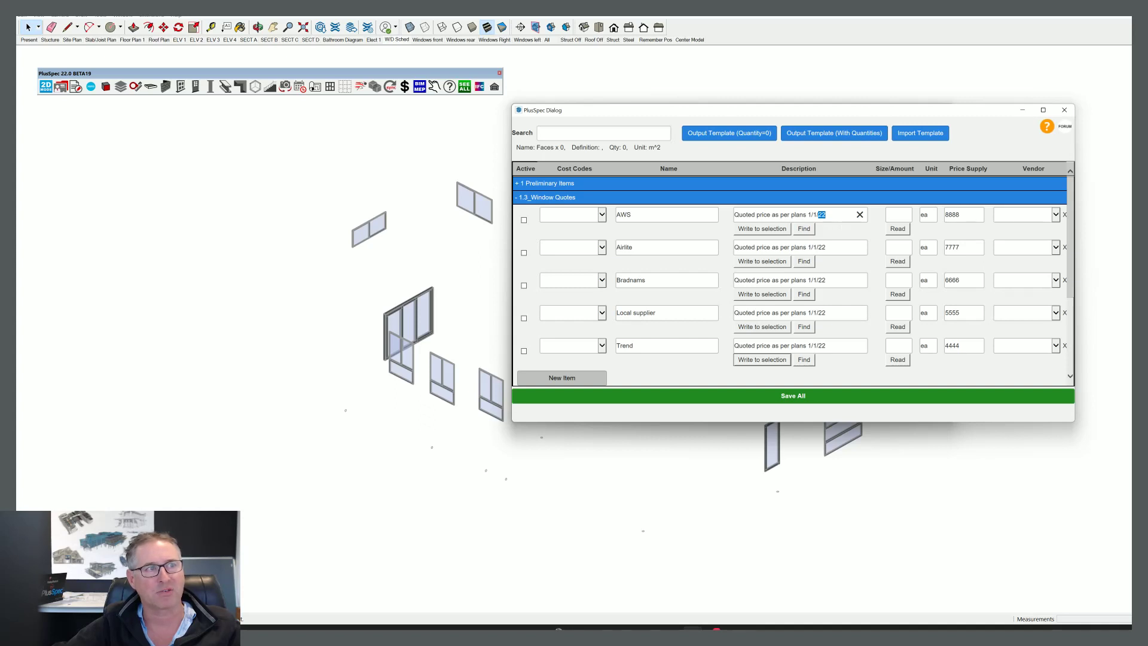
- Choose 3300 - Windows as the cost code on the AWS, Airlite and Bradnams rows and commit the edits
{"action": "left_click", "coordinate": [602, 215]}
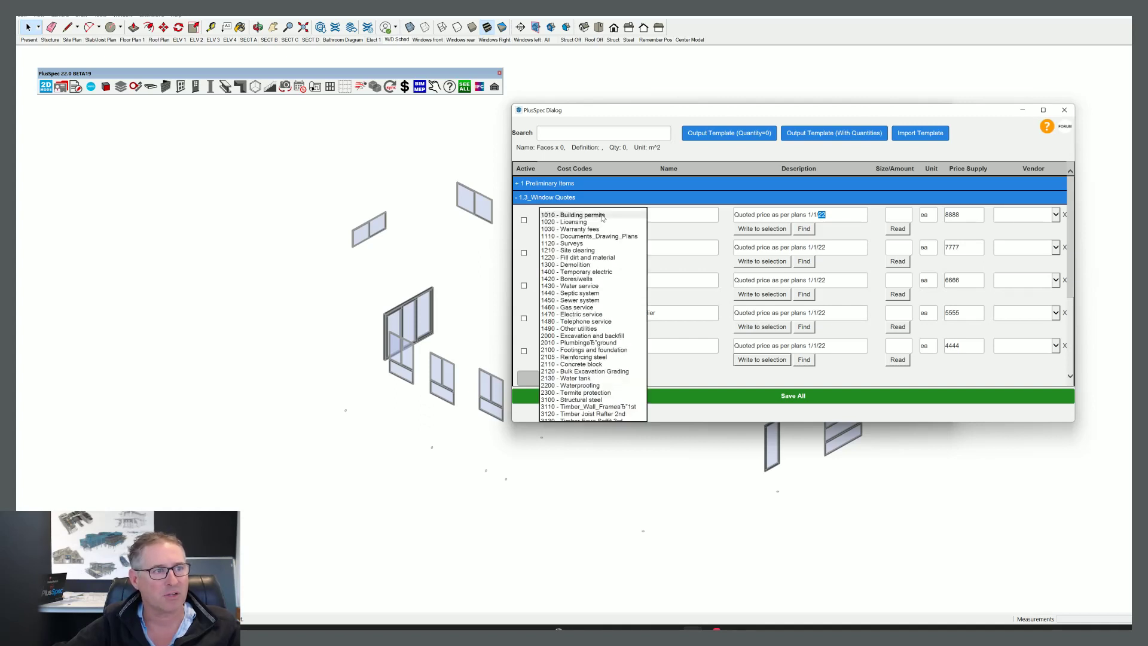
{"action": "scroll", "coordinate": [598, 269], "scroll_direction": "down", "scroll_amount": 3}
{"action": "left_click", "coordinate": [583, 396]}
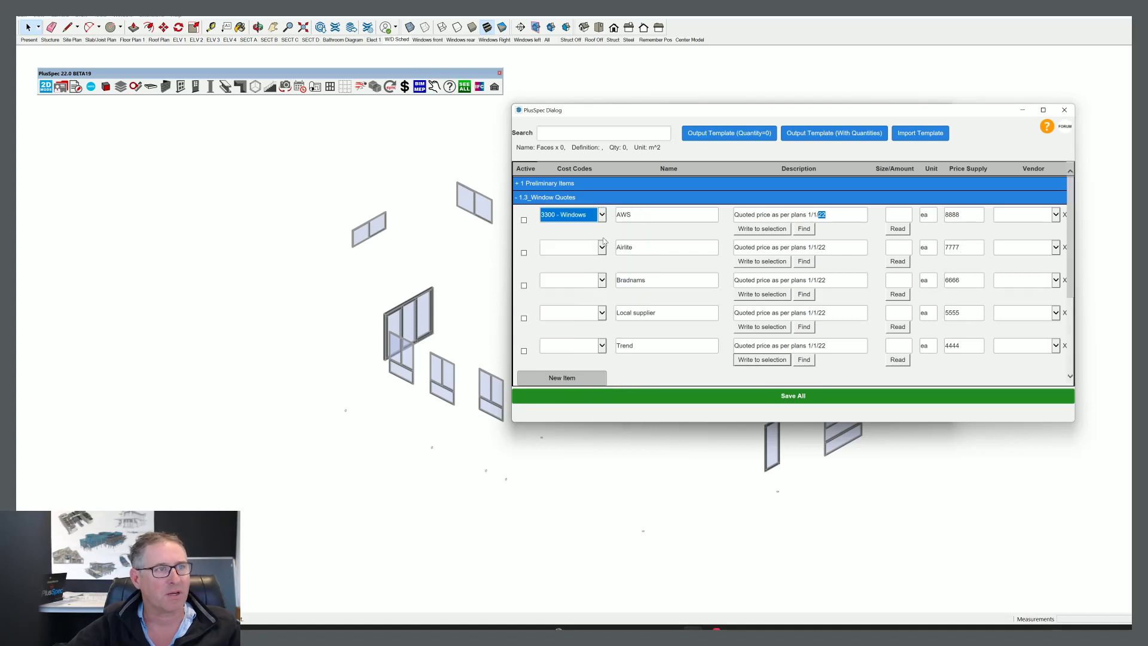
{"action": "left_click", "coordinate": [602, 248]}
{"action": "scroll", "coordinate": [574, 358], "scroll_direction": "down", "scroll_amount": 3}
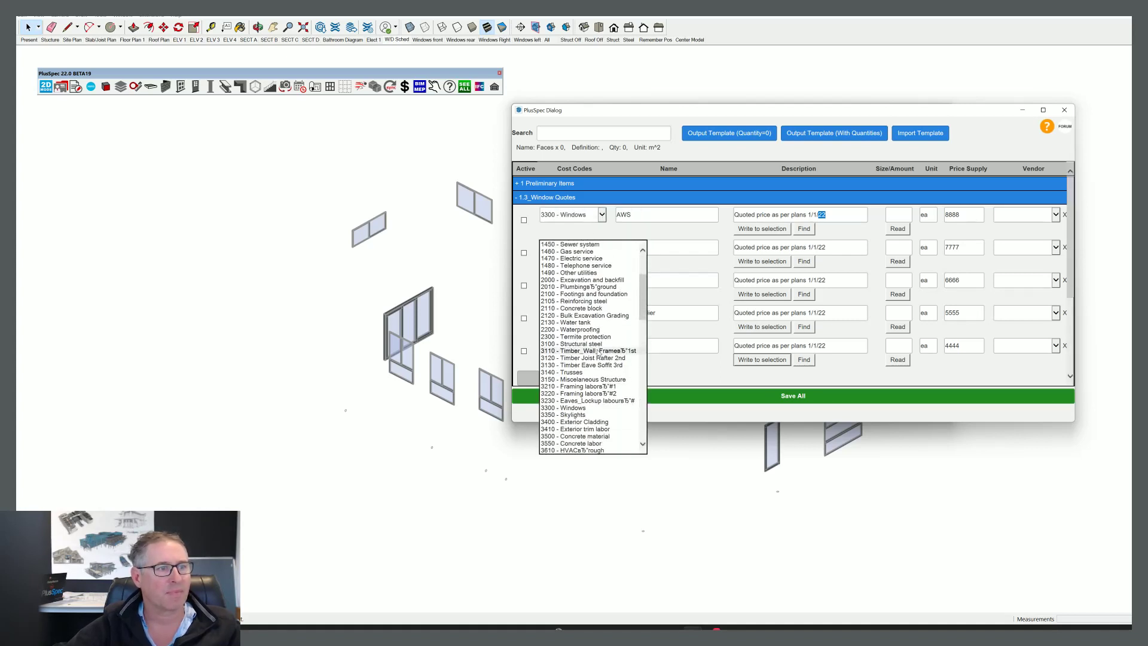
{"action": "left_click", "coordinate": [572, 408]}
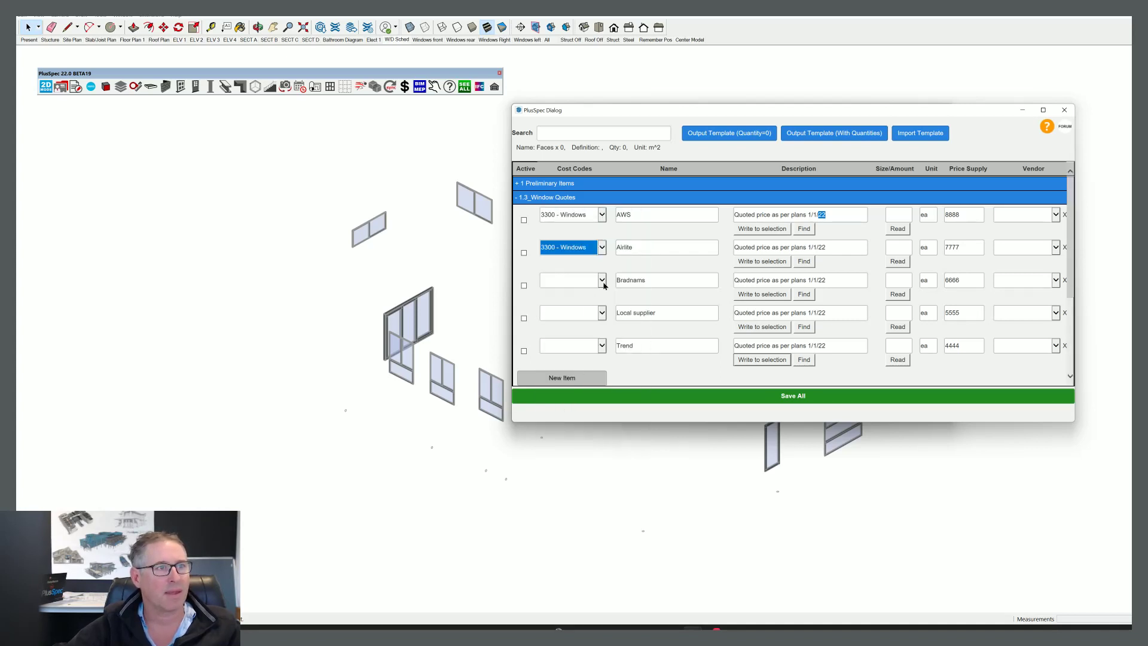
{"action": "left_click", "coordinate": [602, 284]}
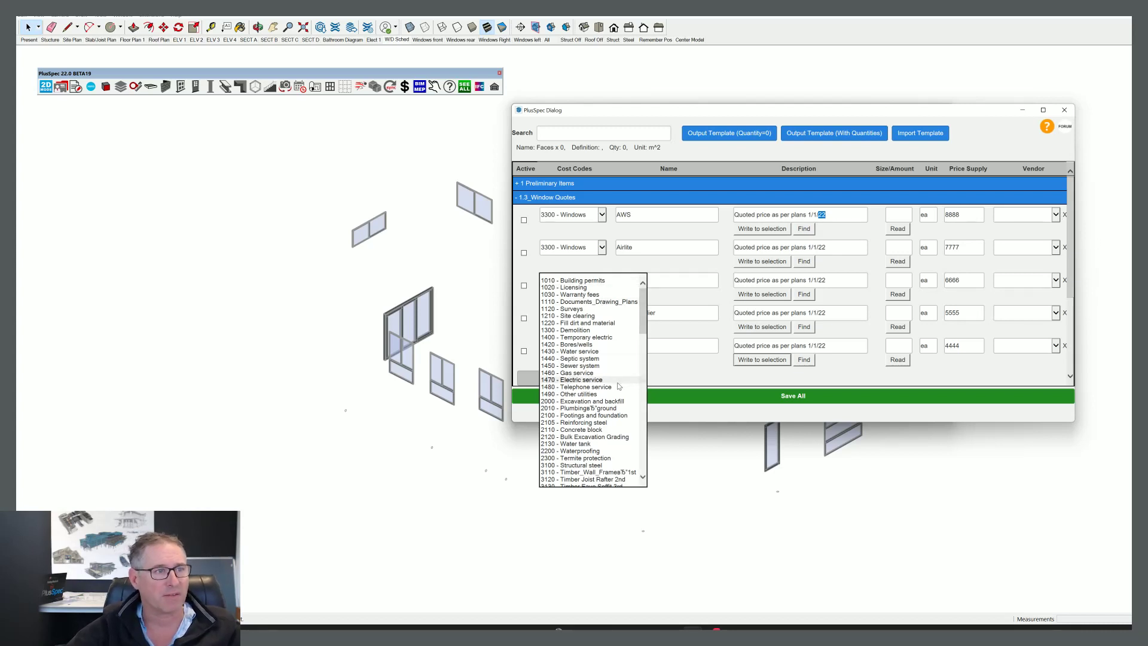
{"action": "scroll", "coordinate": [588, 419], "scroll_direction": "down", "scroll_amount": 1}
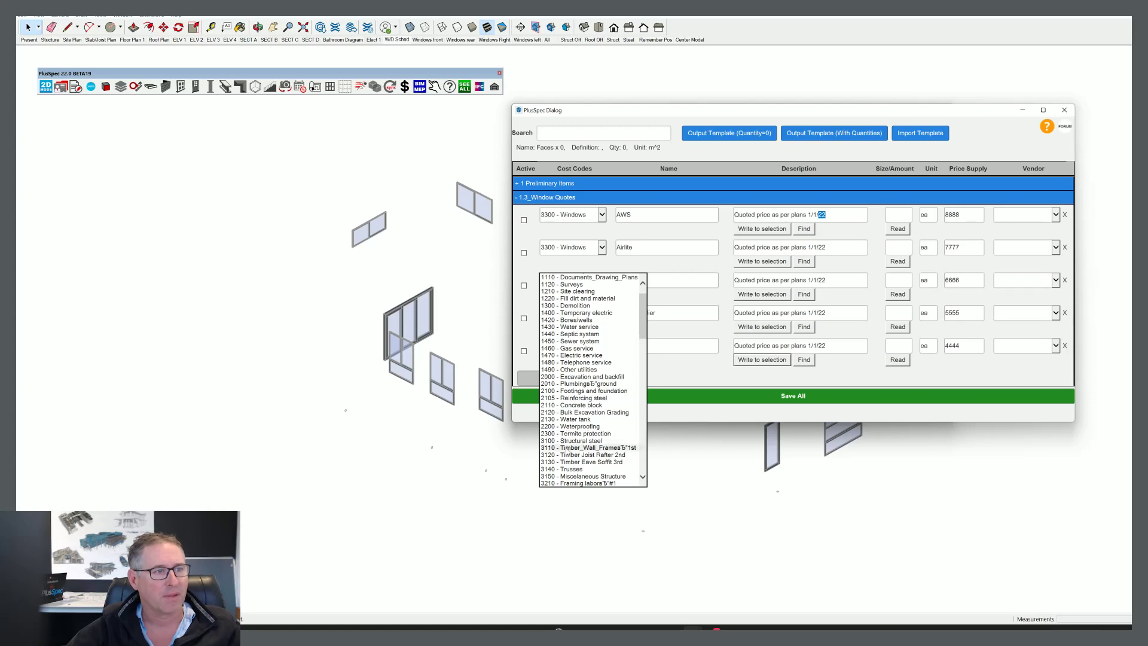
{"action": "left_click", "coordinate": [562, 484]}
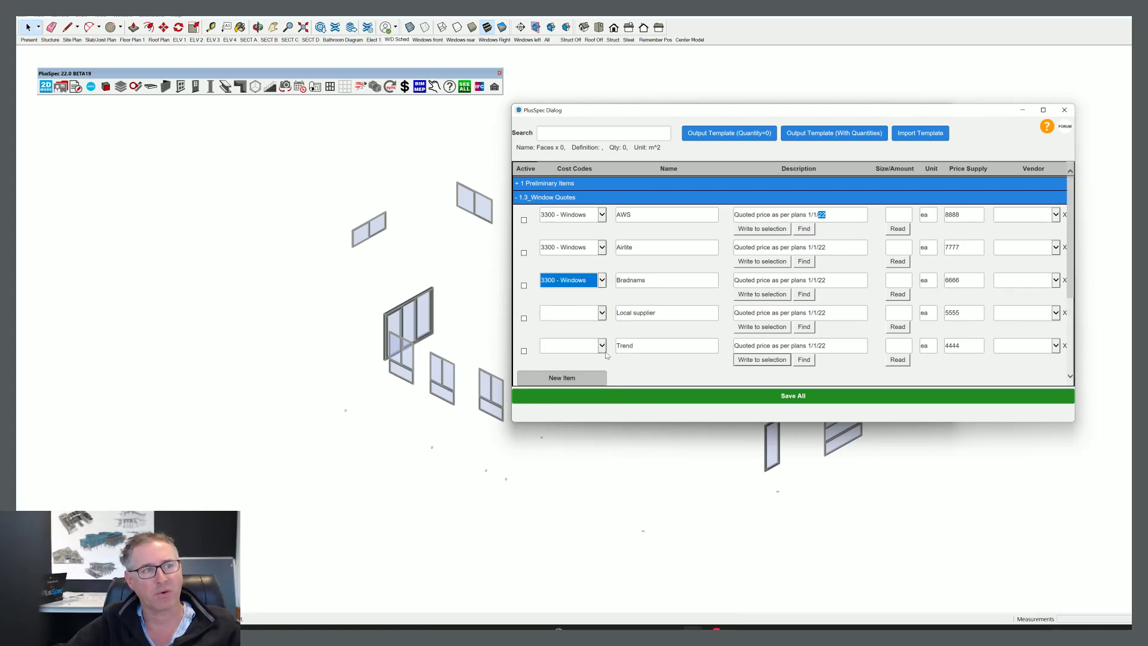
{"action": "left_click", "coordinate": [863, 376]}
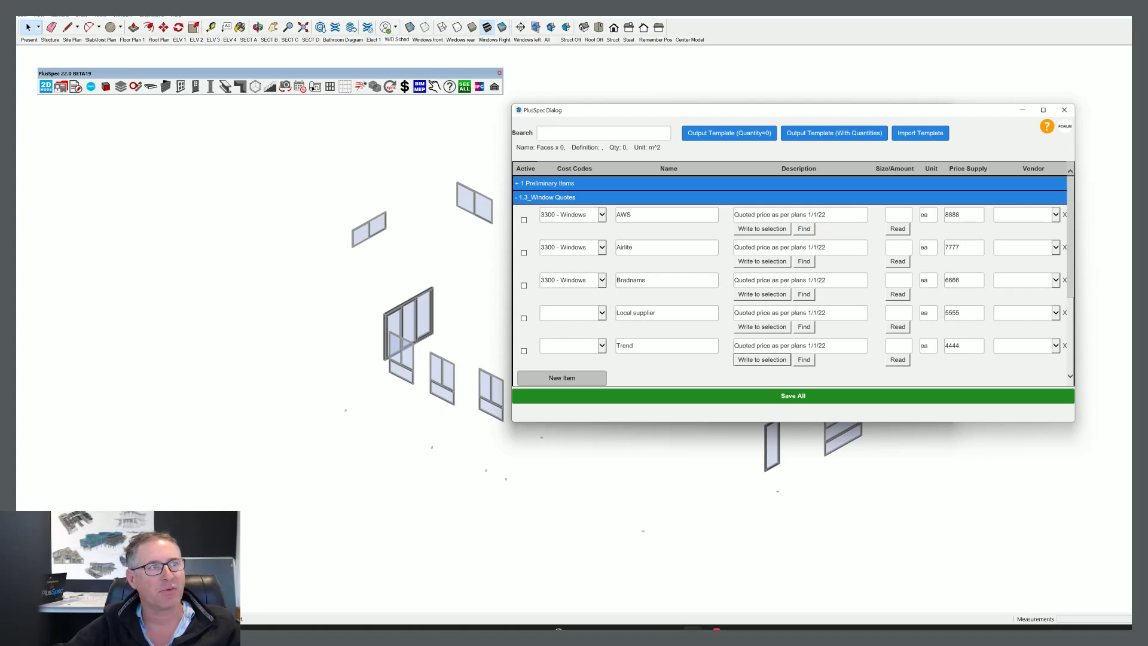
- Filter the item list with the search term 'win' and dismiss the Save CSV prompt
{"action": "left_click", "coordinate": [598, 133]}
{"action": "type", "text": "wind"}
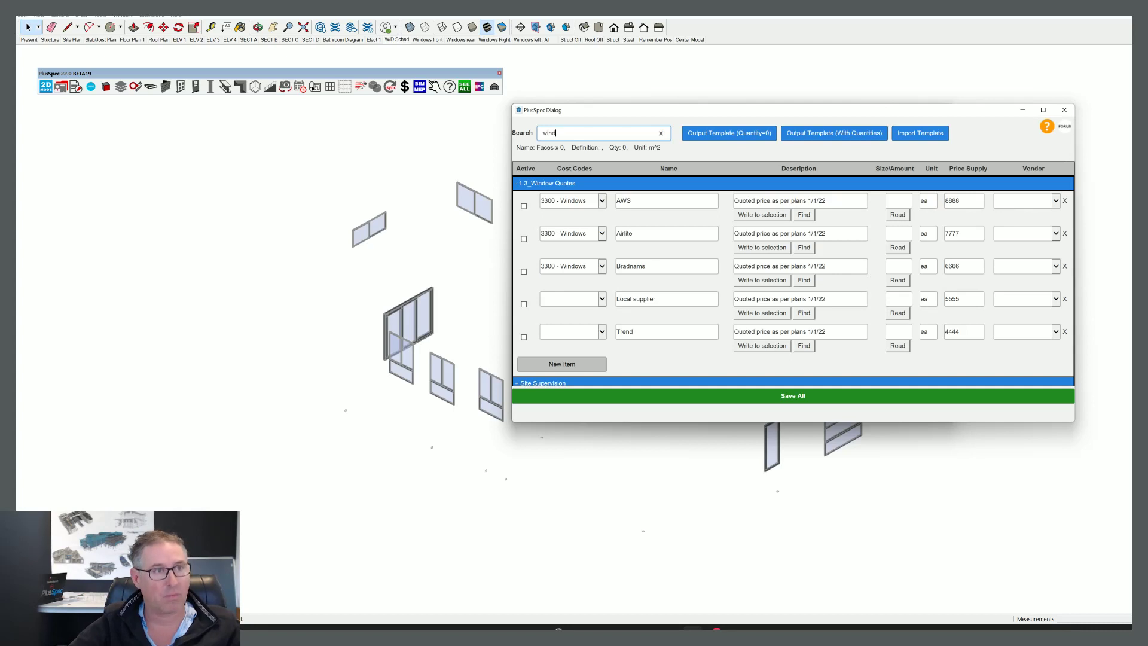
{"action": "scroll", "coordinate": [654, 258], "scroll_direction": "down", "scroll_amount": 4}
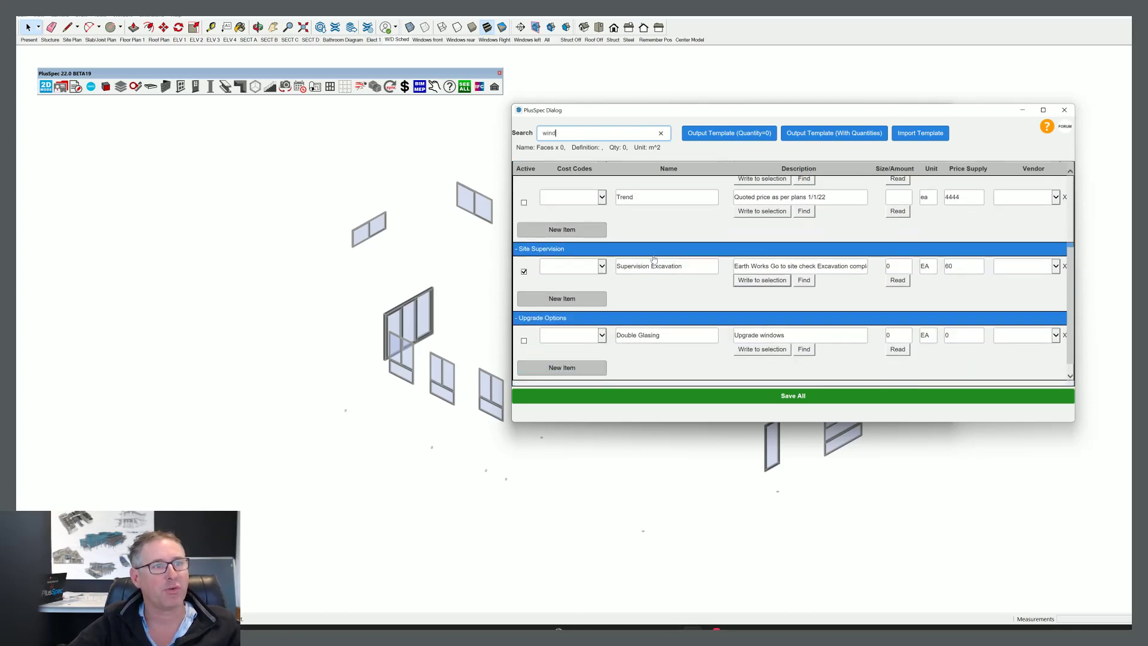
{"action": "scroll", "coordinate": [654, 258], "scroll_direction": "up", "scroll_amount": 3}
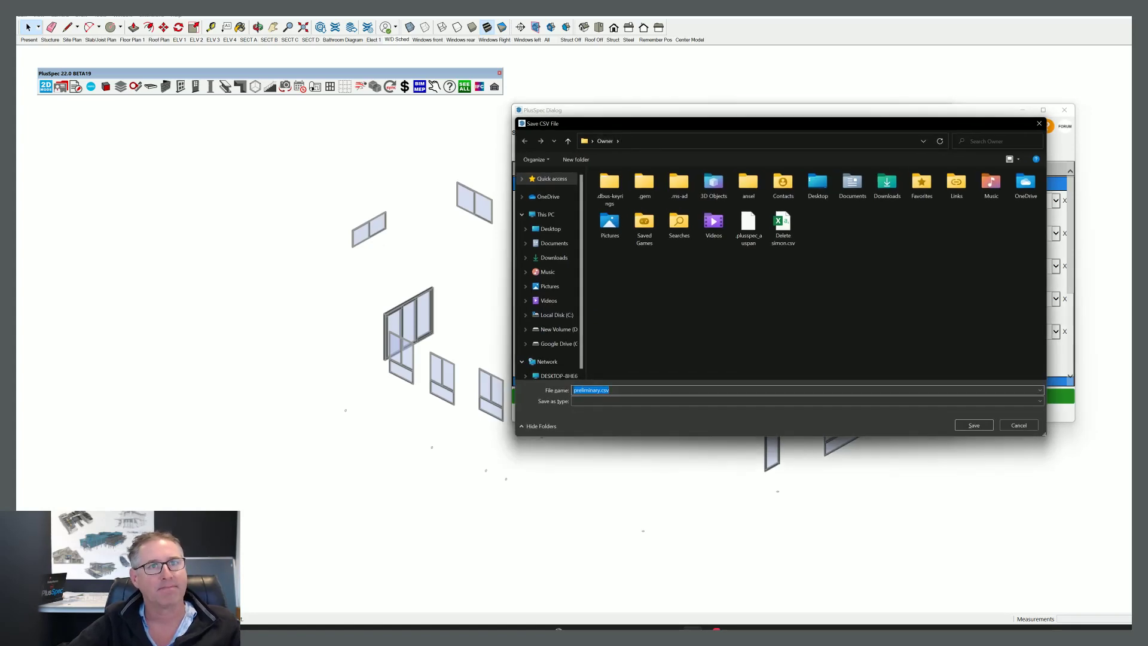
{"action": "left_click", "coordinate": [1039, 123]}
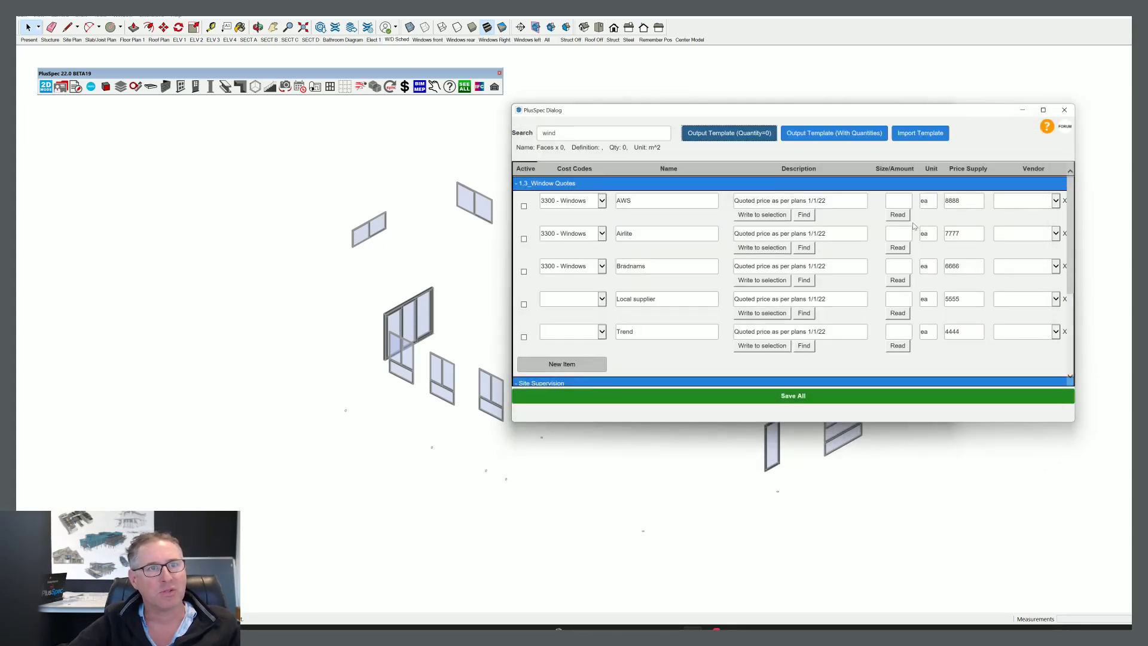
- Sort the quotes by supply price, highest first, and mark the 6666 Bradnams quote active
{"action": "left_click", "coordinate": [958, 170]}
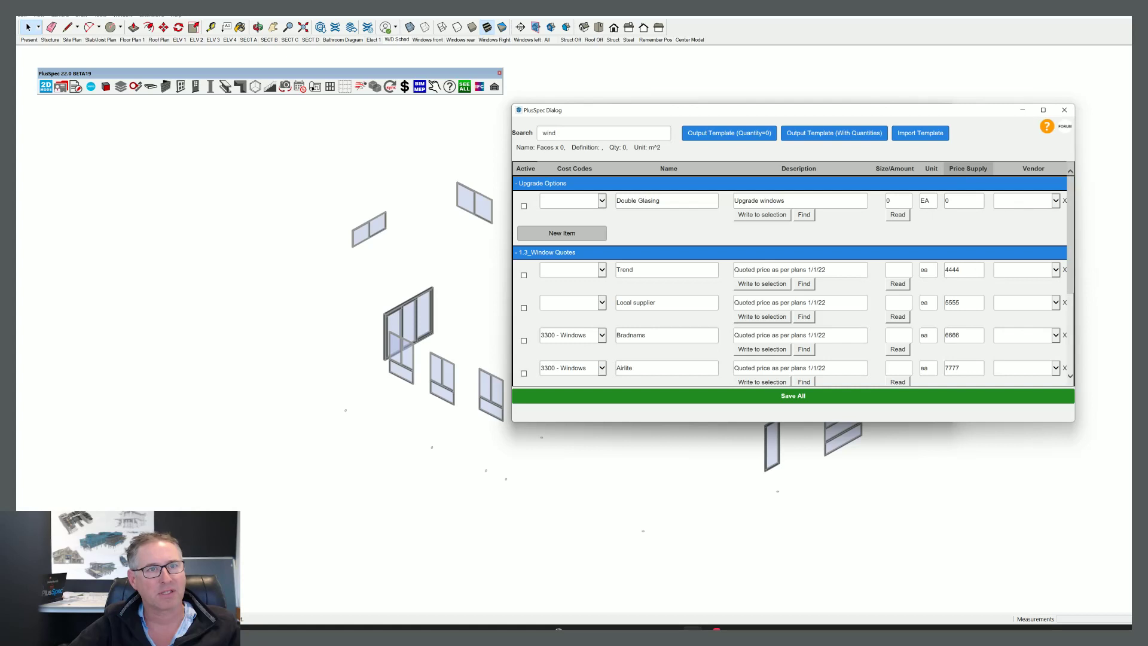
{"action": "scroll", "coordinate": [964, 352], "scroll_direction": "down", "scroll_amount": 1}
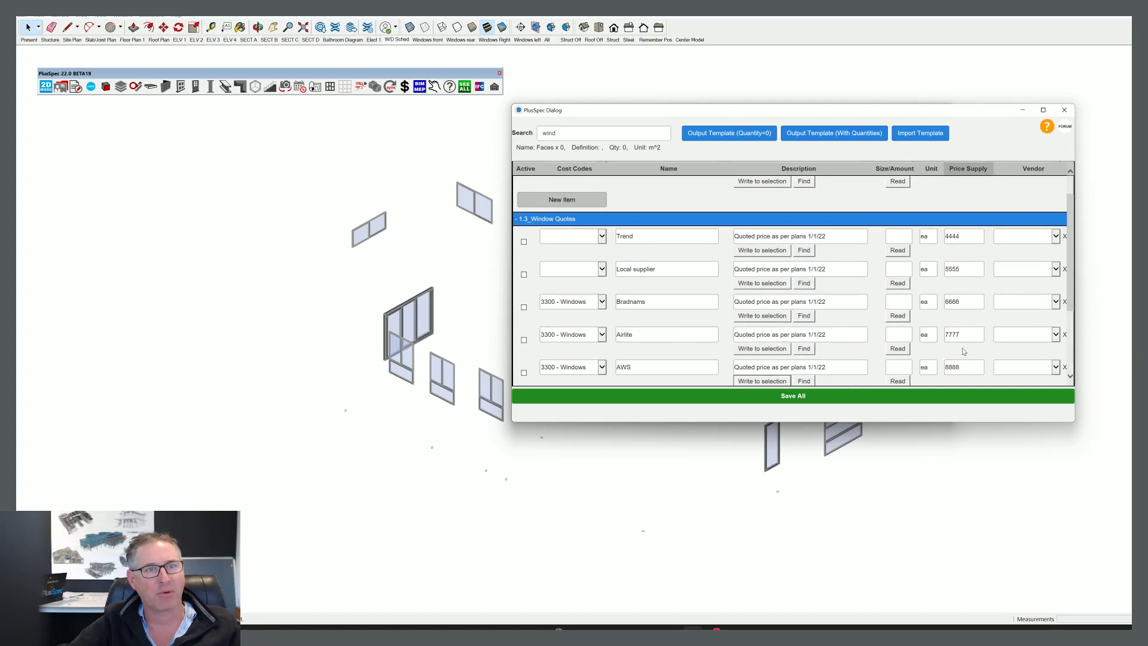
{"action": "left_click", "coordinate": [970, 170]}
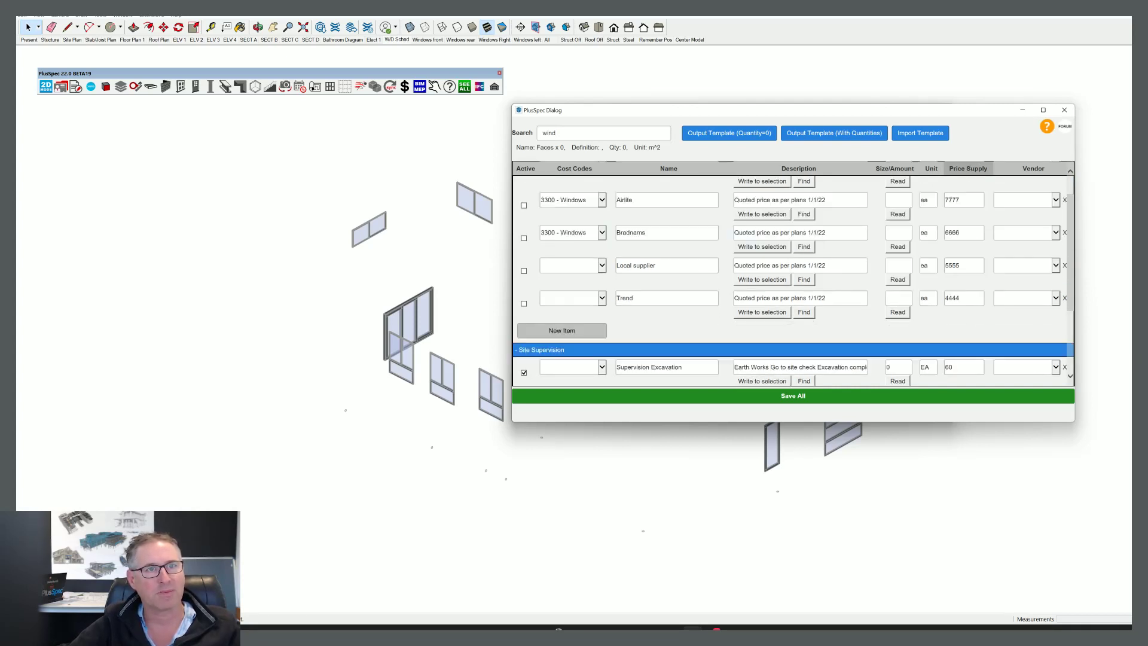
{"action": "scroll", "coordinate": [963, 188], "scroll_direction": "up", "scroll_amount": 1}
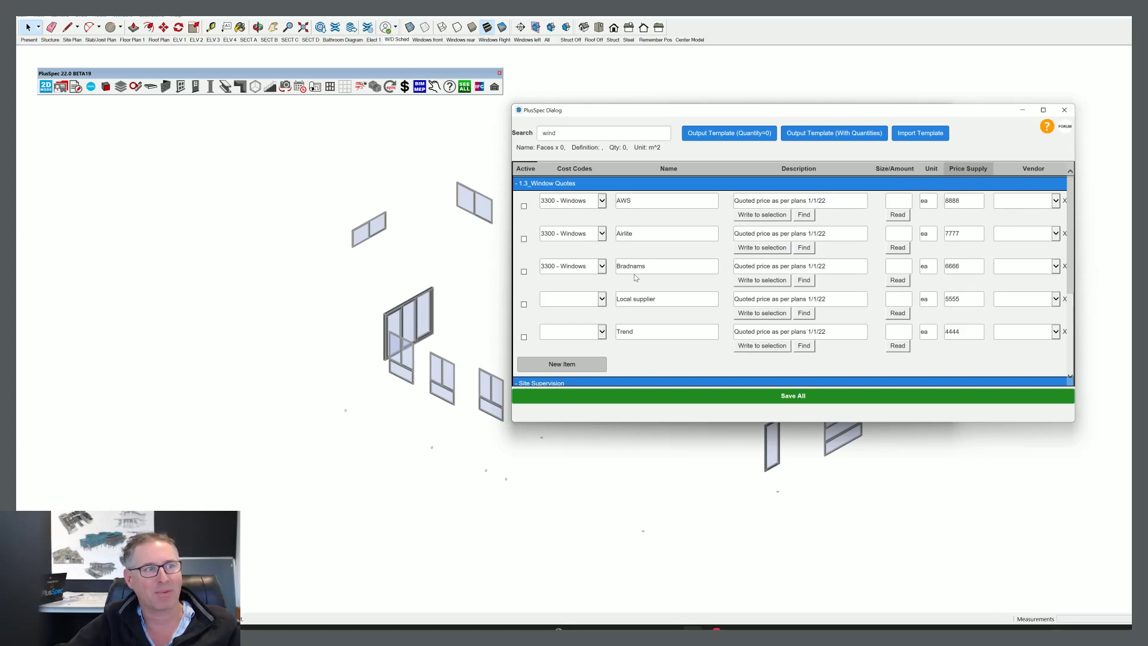
{"action": "left_click", "coordinate": [523, 271]}
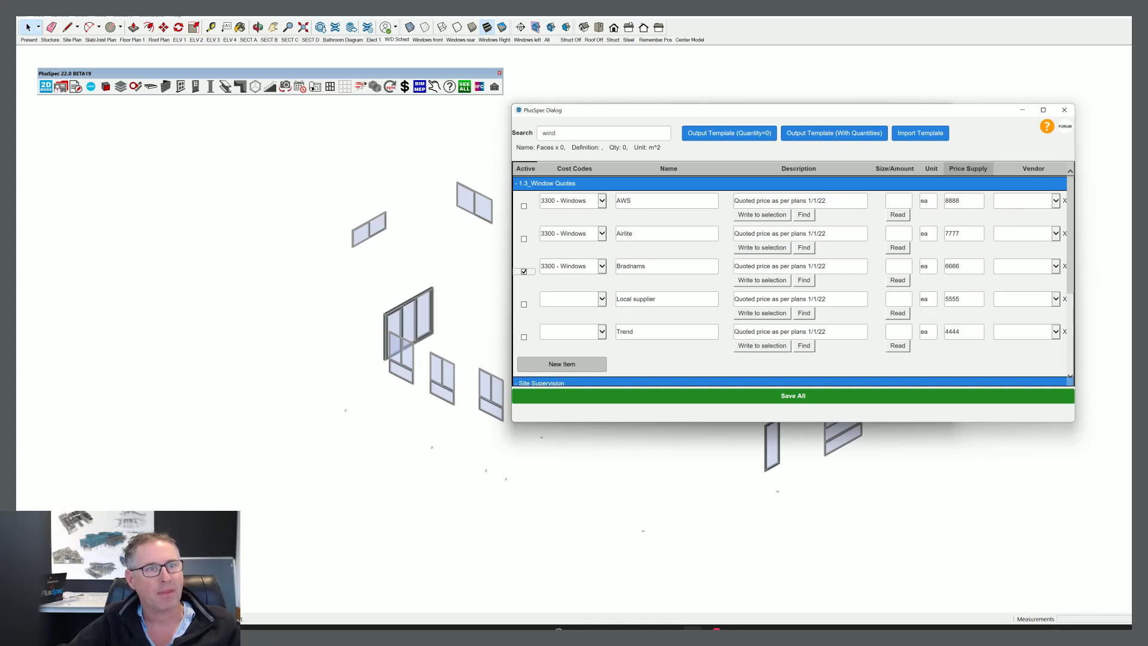
- Save all the quote changes and acknowledge the saved confirmation
{"action": "left_click", "coordinate": [786, 397]}
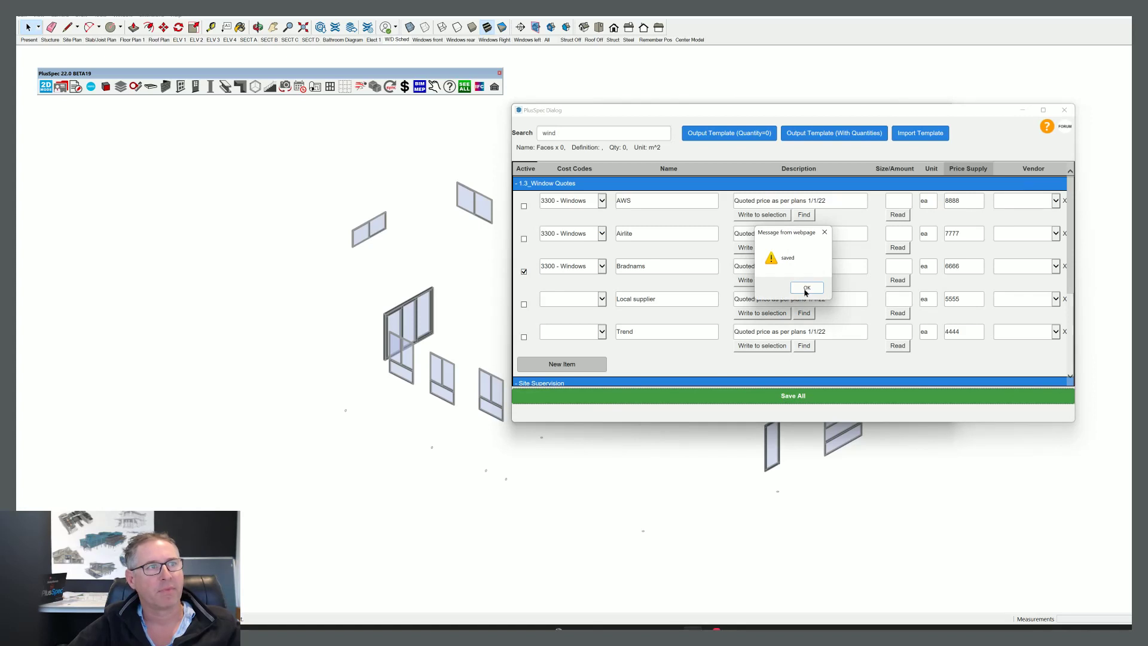
{"action": "left_click", "coordinate": [806, 289]}
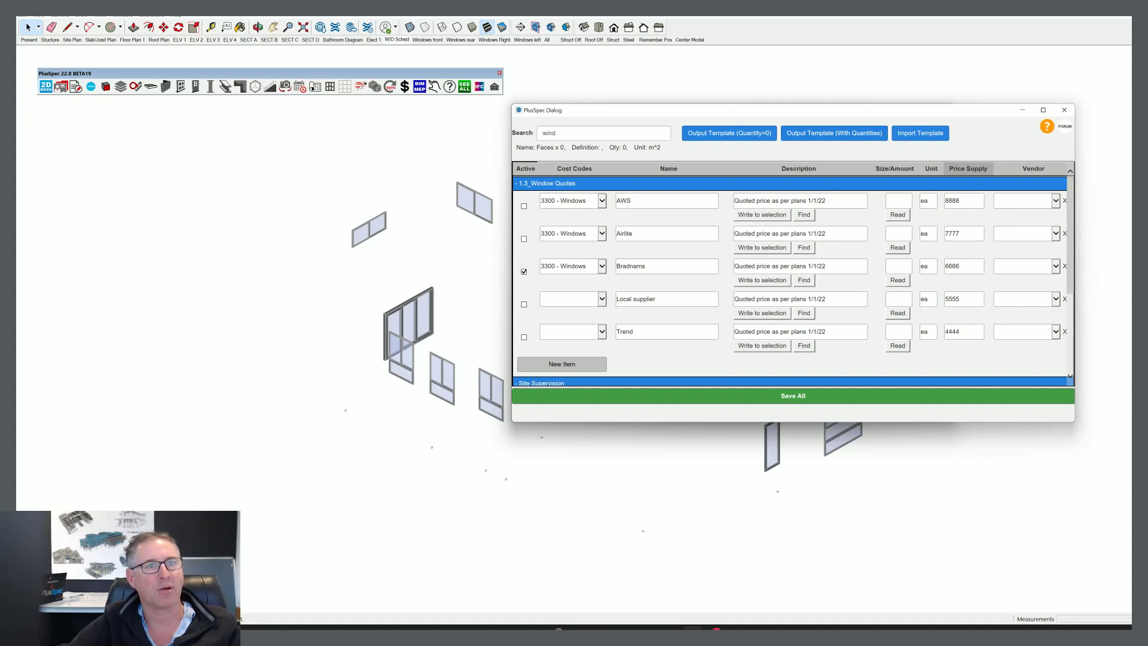
- Exclude WINDOW_GROUP under Manual Qty + Prelim, dropping the total to $4,725.00, then open Window Quotes fixed pricing
{"action": "left_click", "coordinate": [1064, 109]}
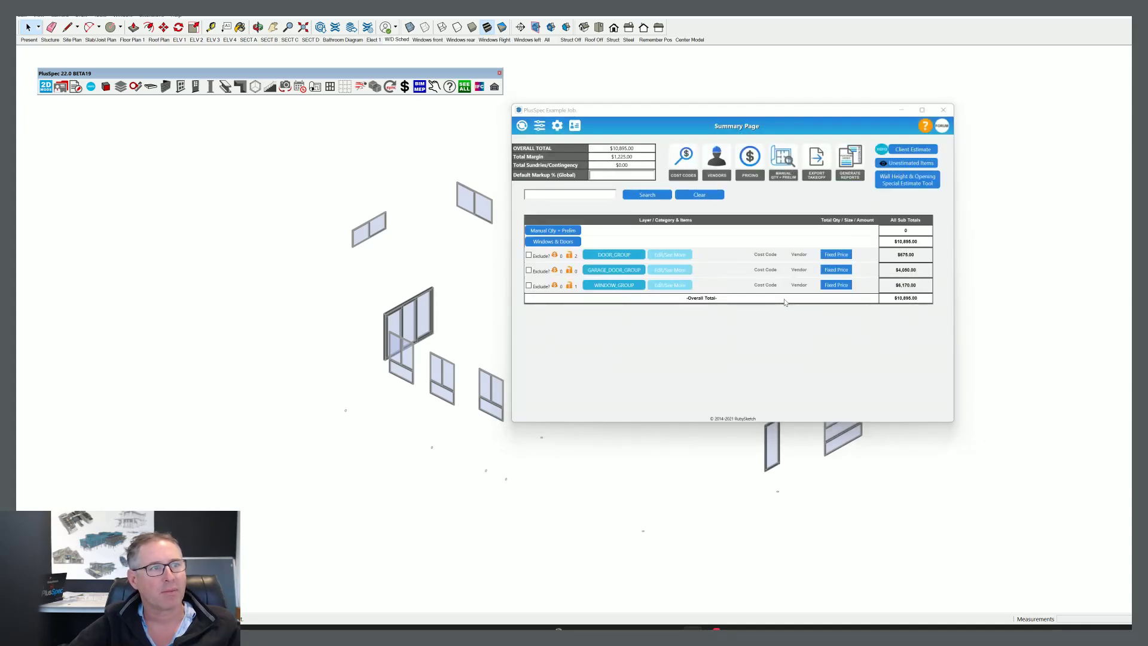
{"action": "left_click", "coordinate": [555, 231]}
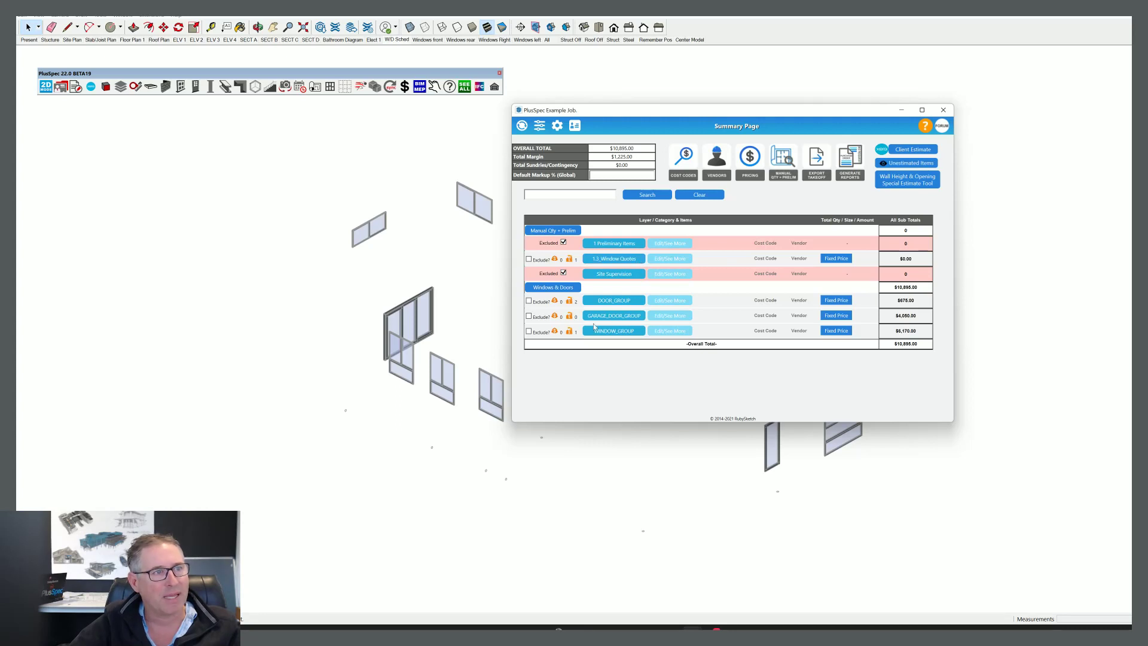
{"action": "left_click", "coordinate": [528, 331]}
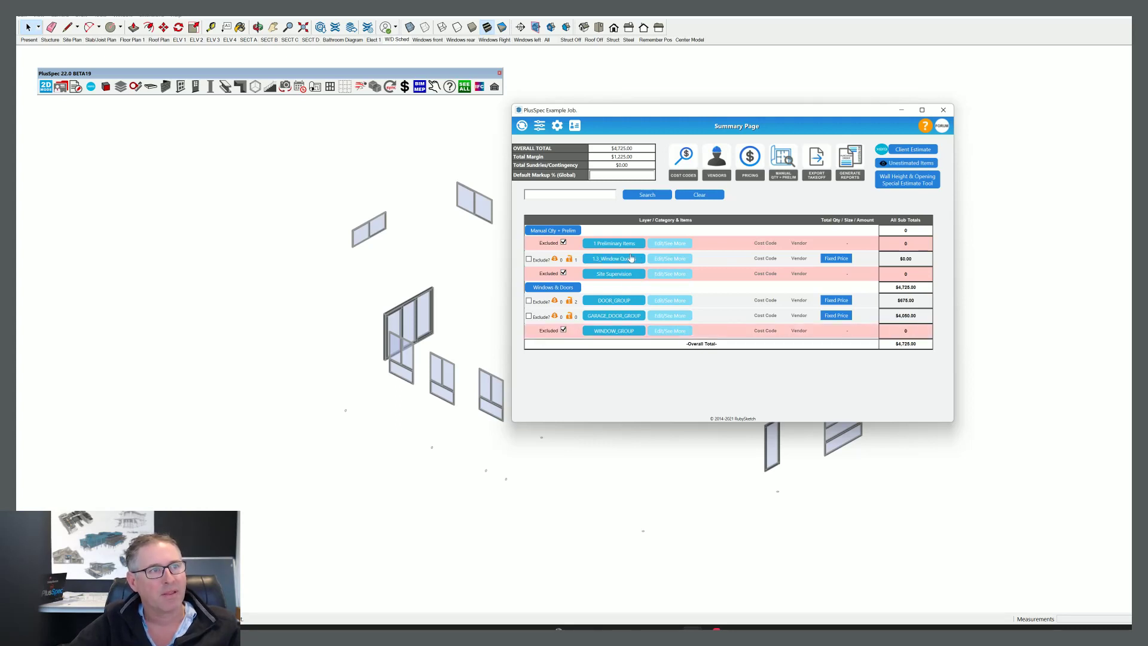
{"action": "left_click", "coordinate": [837, 259]}
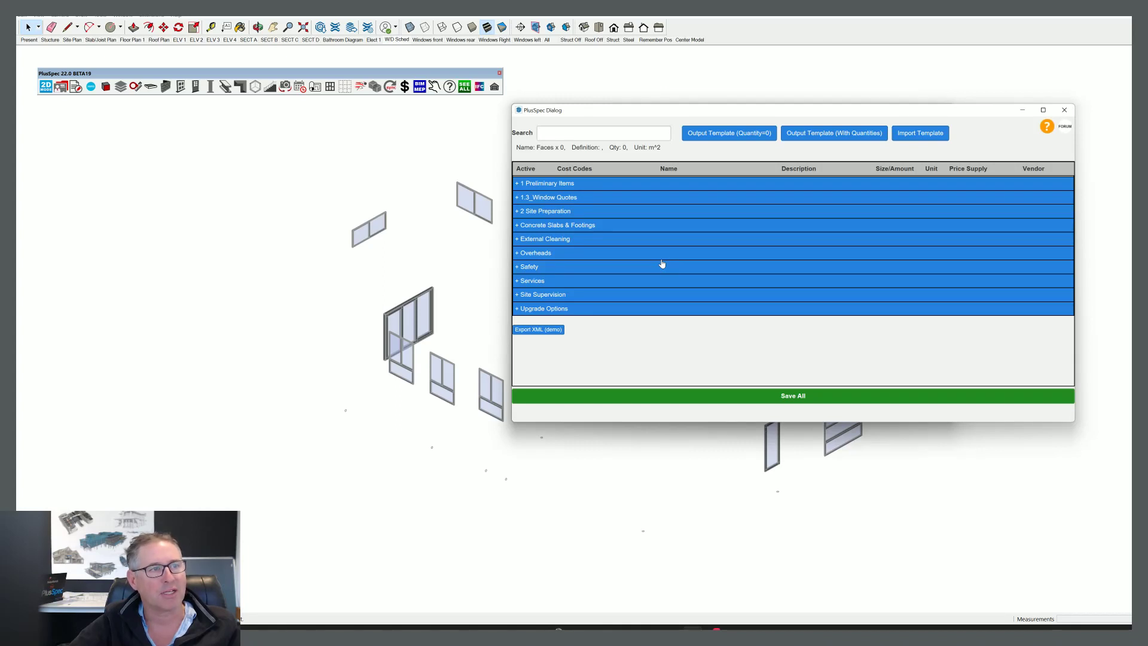
- Save the Bradnams quote in 1.3_Window Quotes, bringing Window Quotes to $6,666.00 and the total to $11,391.00
{"action": "left_click", "coordinate": [517, 198]}
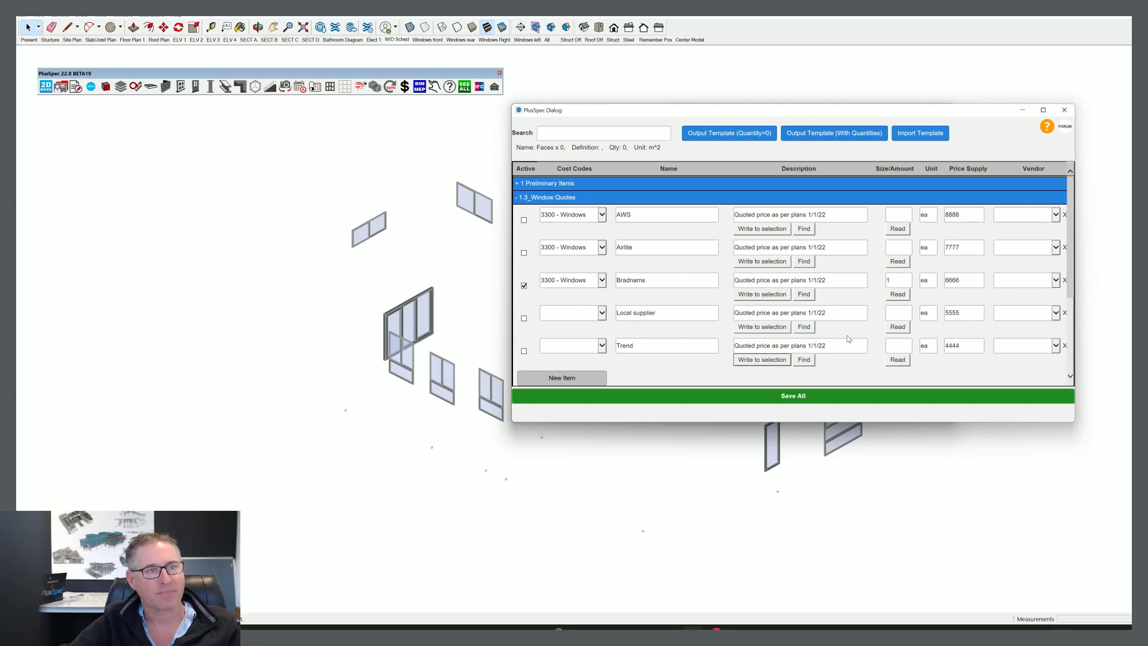
{"action": "left_click", "coordinate": [821, 395]}
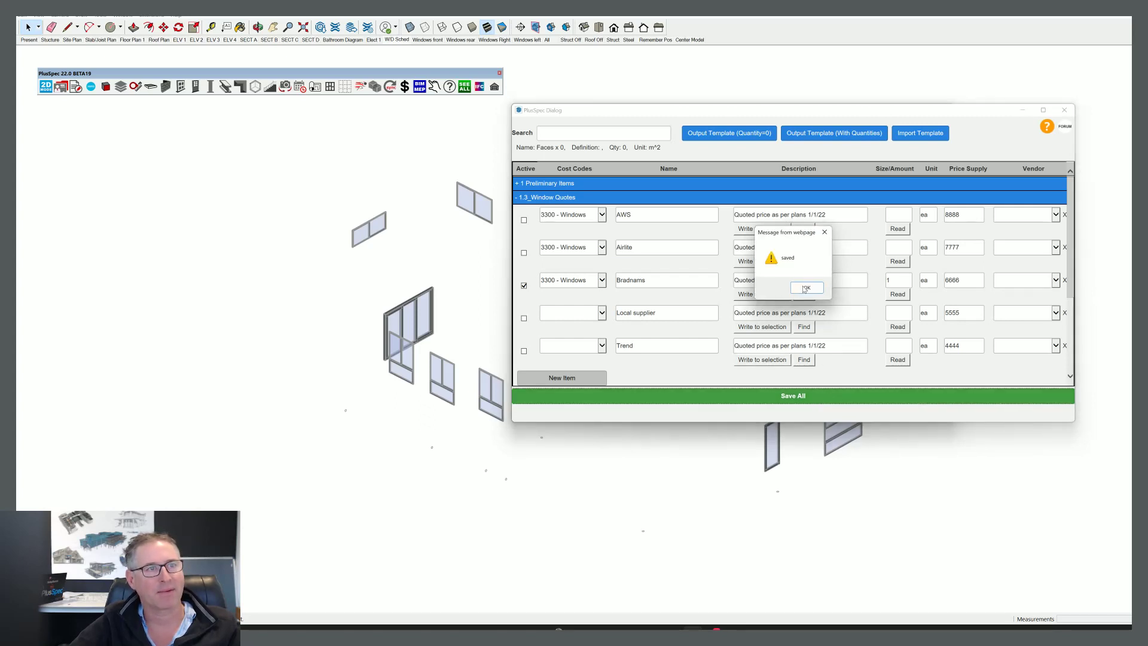
{"action": "left_click", "coordinate": [806, 289]}
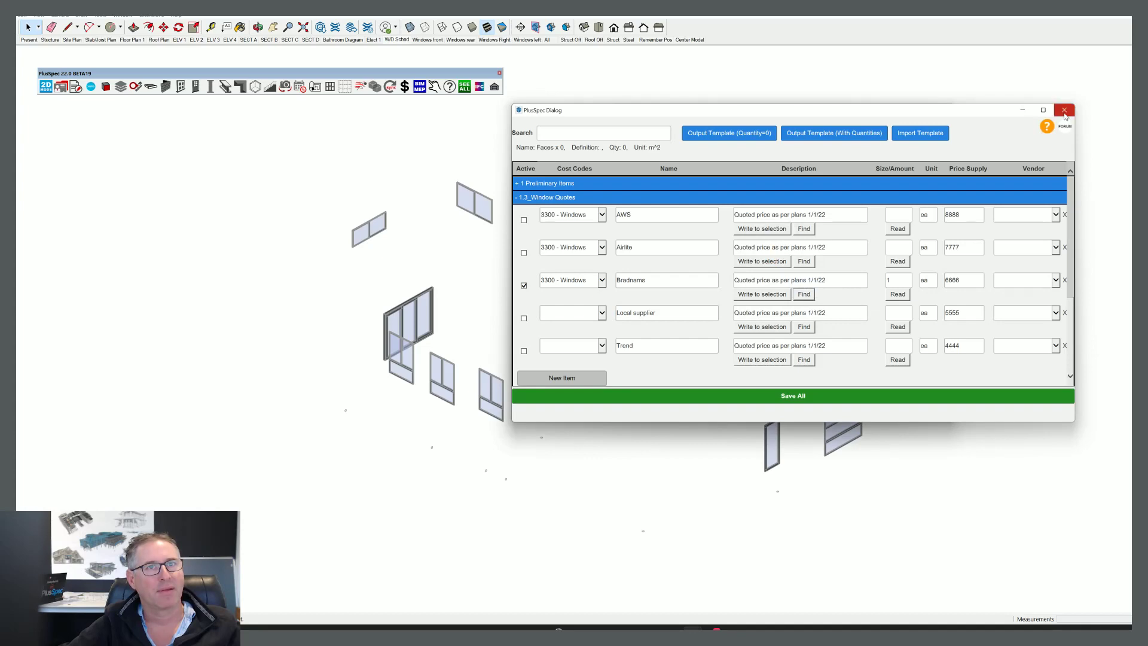
{"action": "left_click", "coordinate": [1064, 110]}
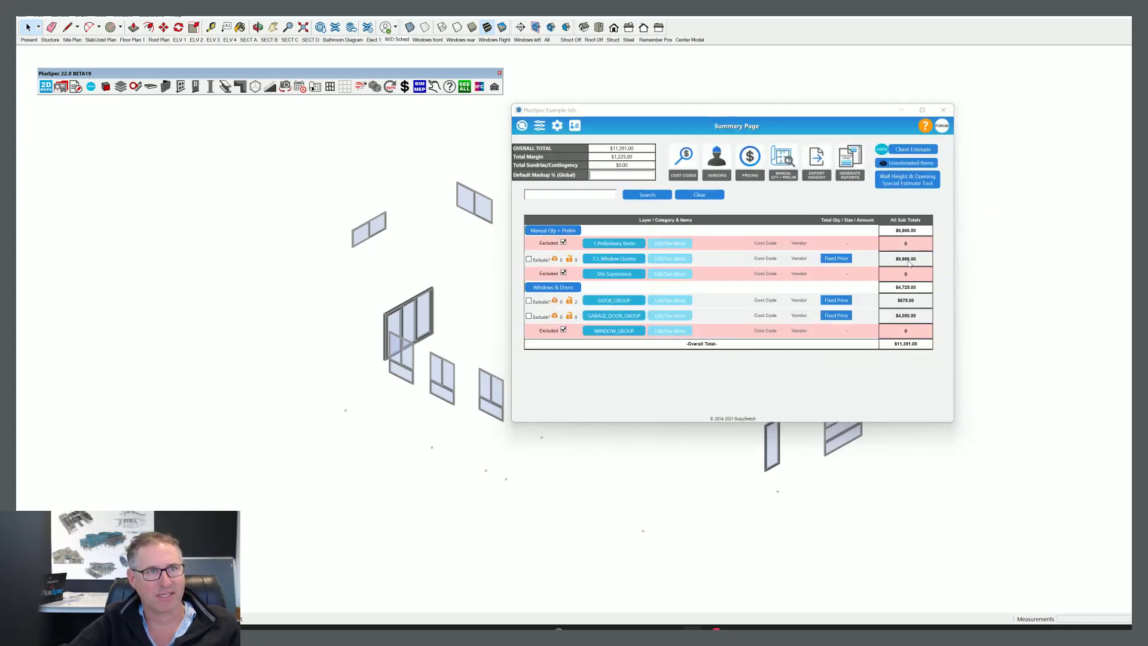
- In 1.3_Window Quotes, give the Bradnams quote vendor Window Manufacturer Clear view and save the preliminary items
{"action": "left_click", "coordinate": [683, 261]}
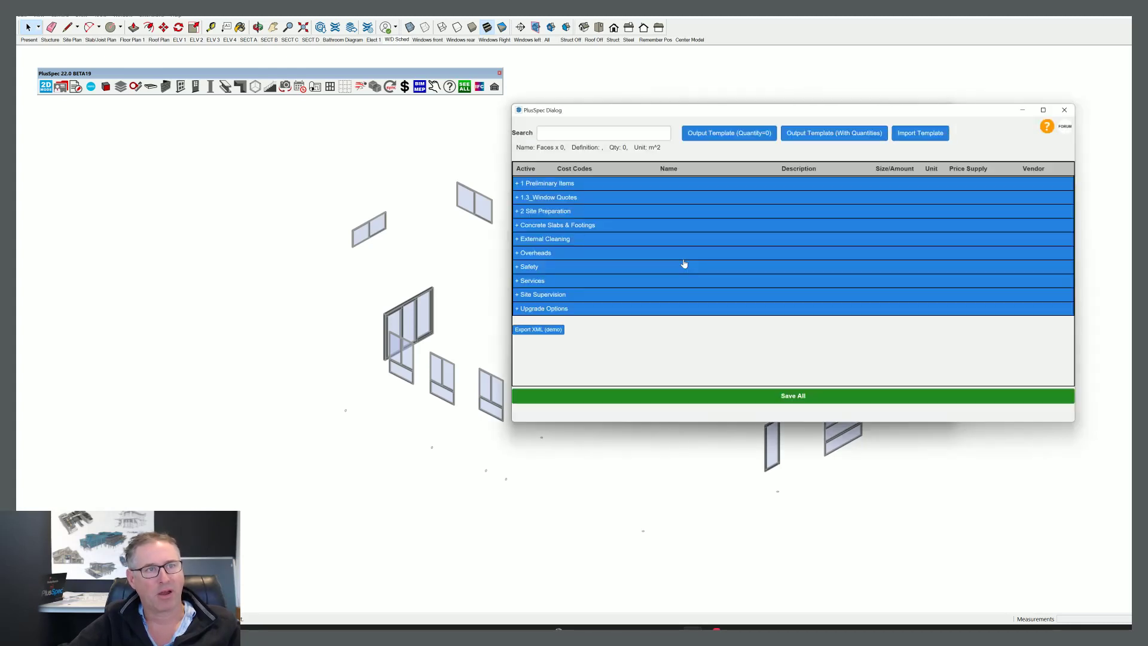
{"action": "left_click", "coordinate": [517, 199]}
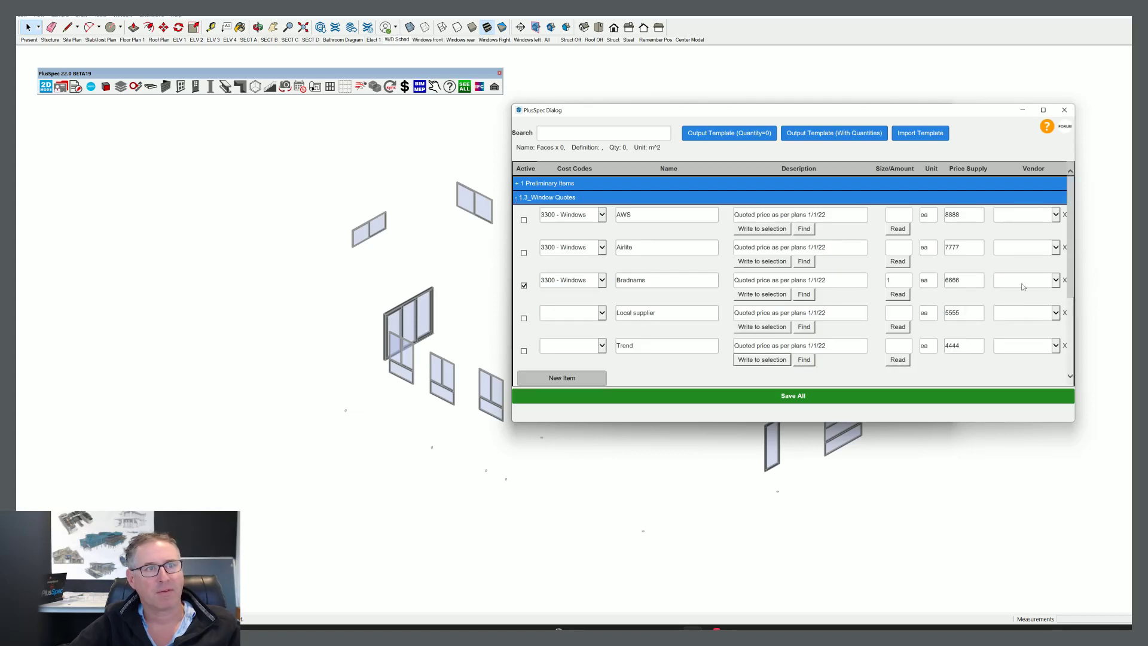
{"action": "left_click", "coordinate": [1056, 281]}
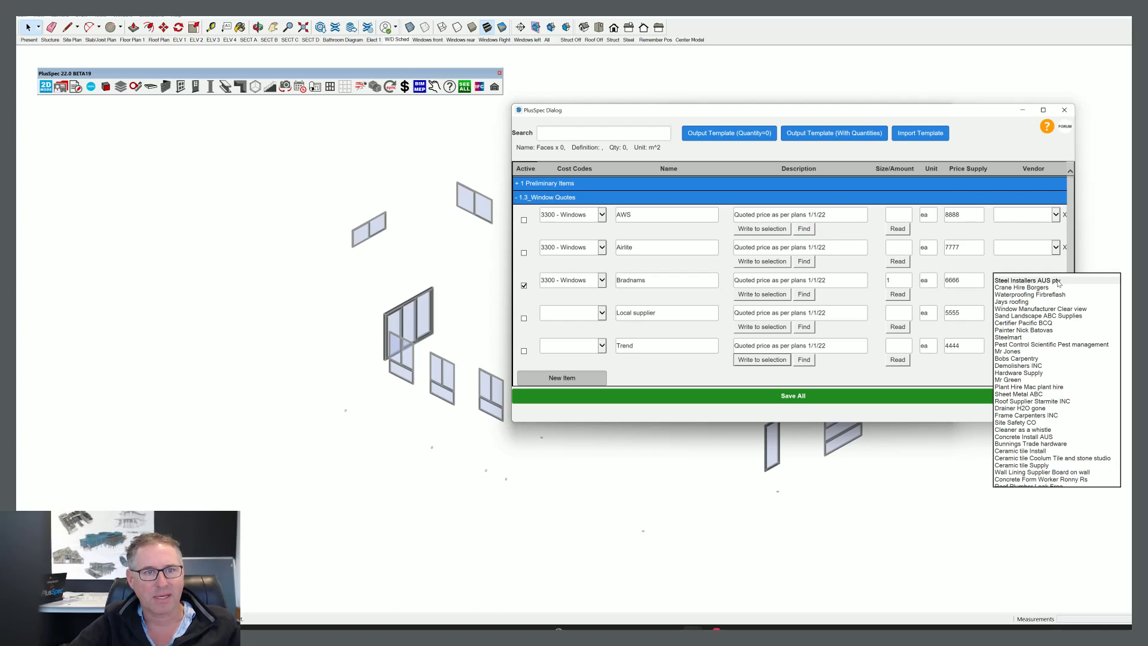
{"action": "scroll", "coordinate": [1057, 282], "scroll_direction": "down", "scroll_amount": 9}
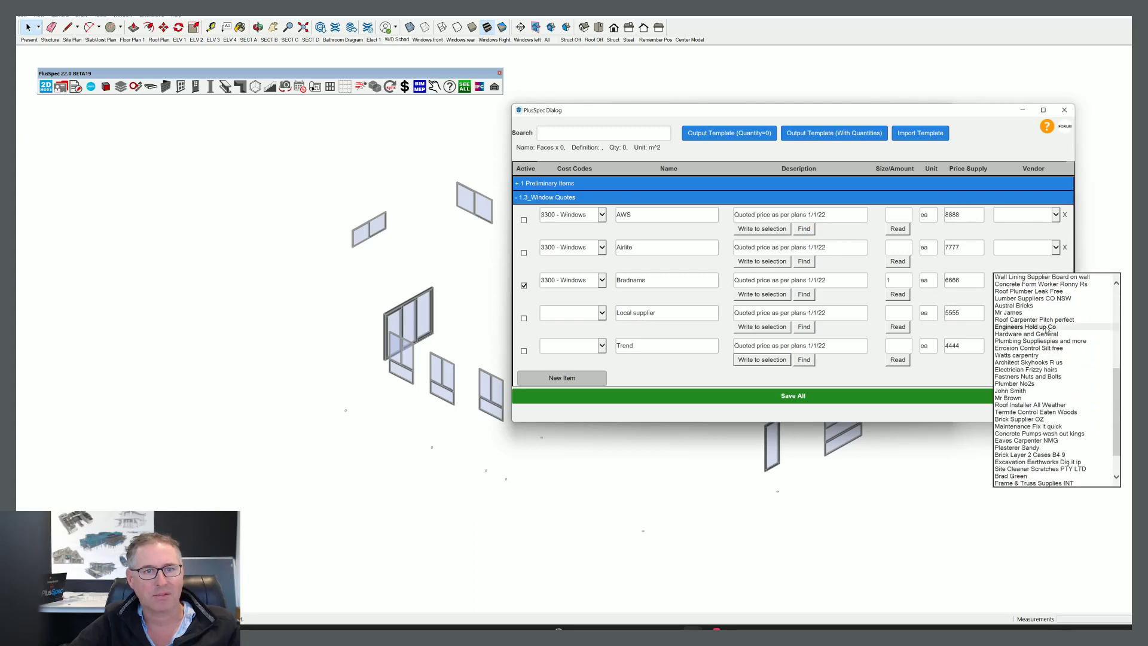
{"action": "scroll", "coordinate": [1048, 330], "scroll_direction": "down", "scroll_amount": 2}
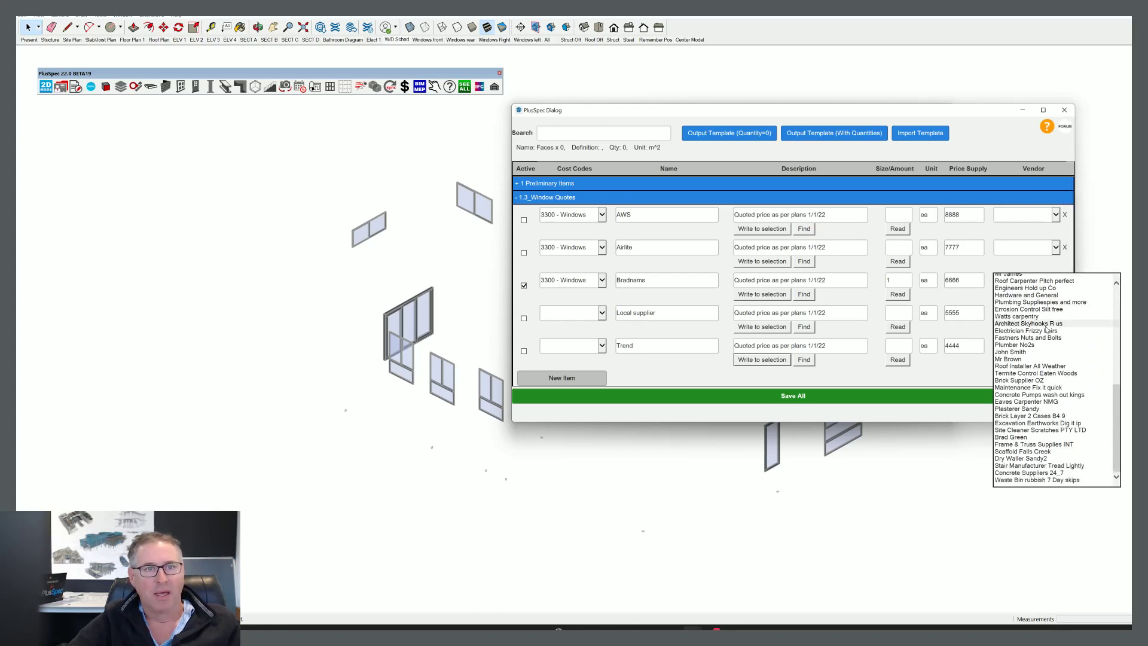
{"action": "scroll", "coordinate": [1046, 329], "scroll_direction": "up", "scroll_amount": 10}
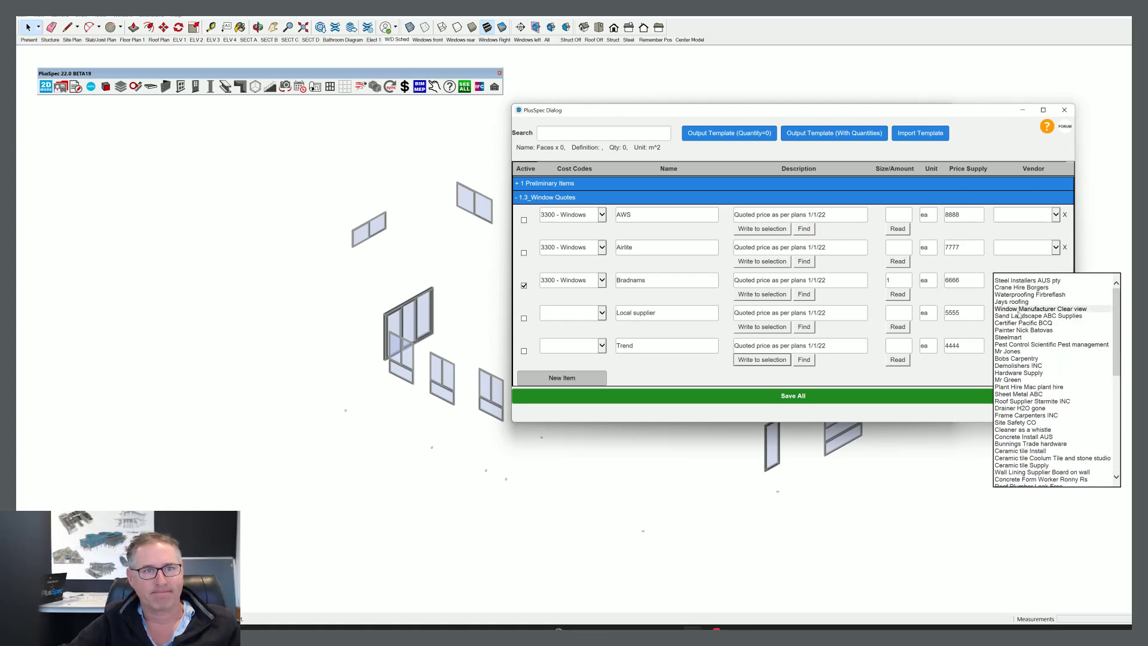
{"action": "left_click", "coordinate": [1023, 308]}
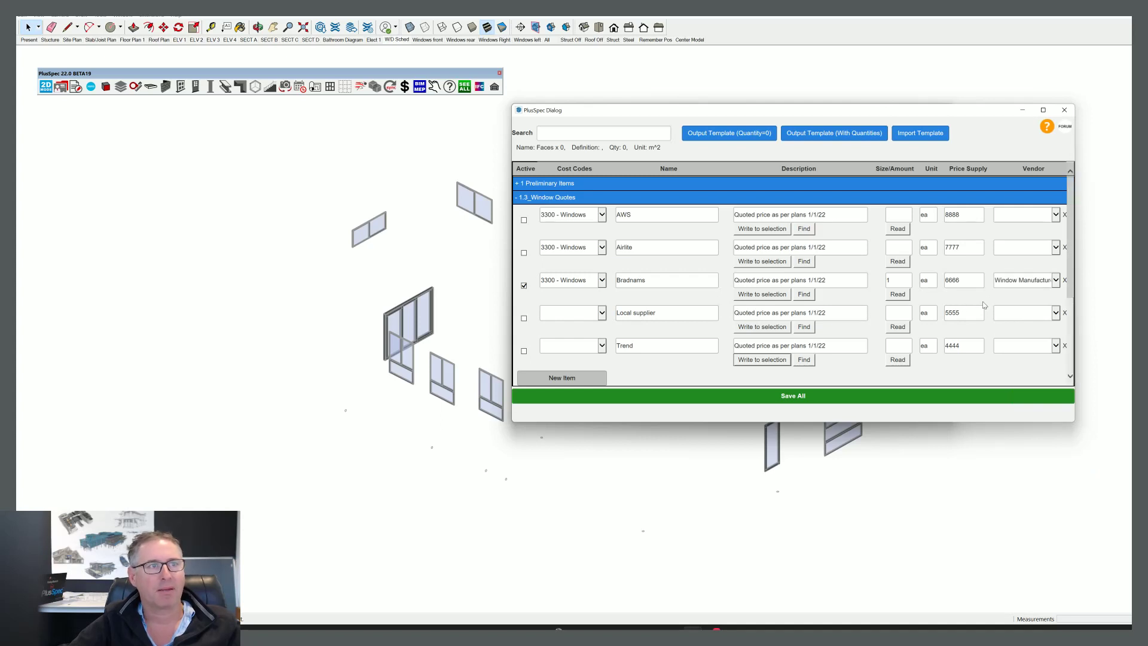
{"action": "left_click", "coordinate": [1064, 110]}
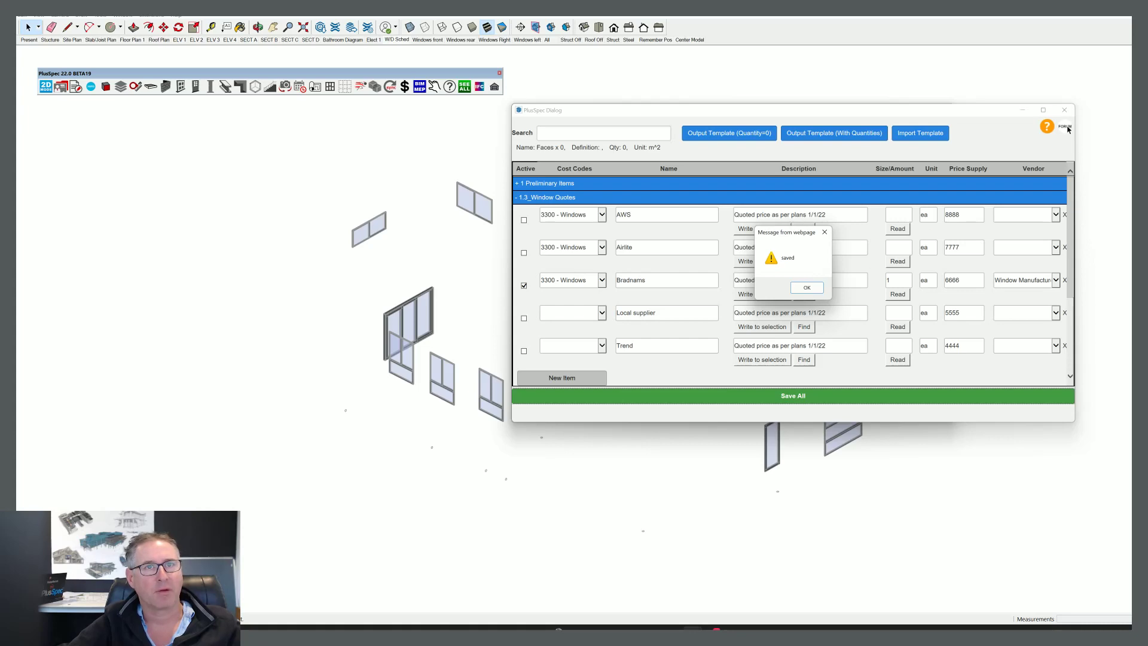
{"action": "left_click", "coordinate": [806, 287]}
- Expand 1.3_Window Quotes on the Summary Page to show the Bradnams $6,666.00 line
{"action": "left_click", "coordinate": [1063, 111]}
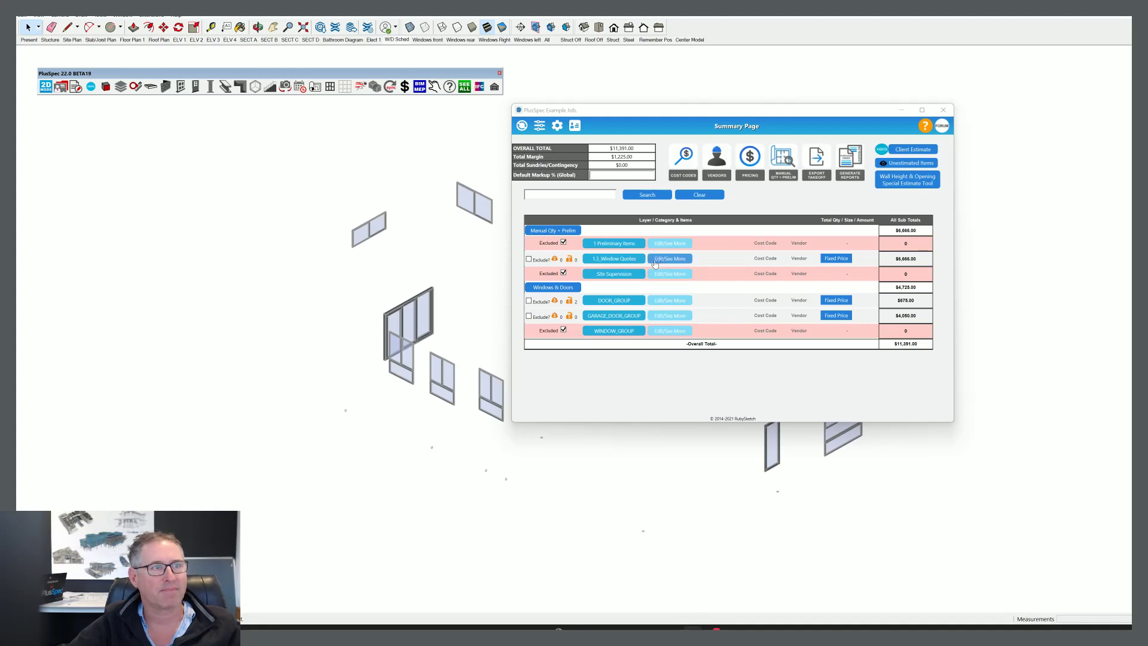
{"action": "left_click", "coordinate": [637, 260]}
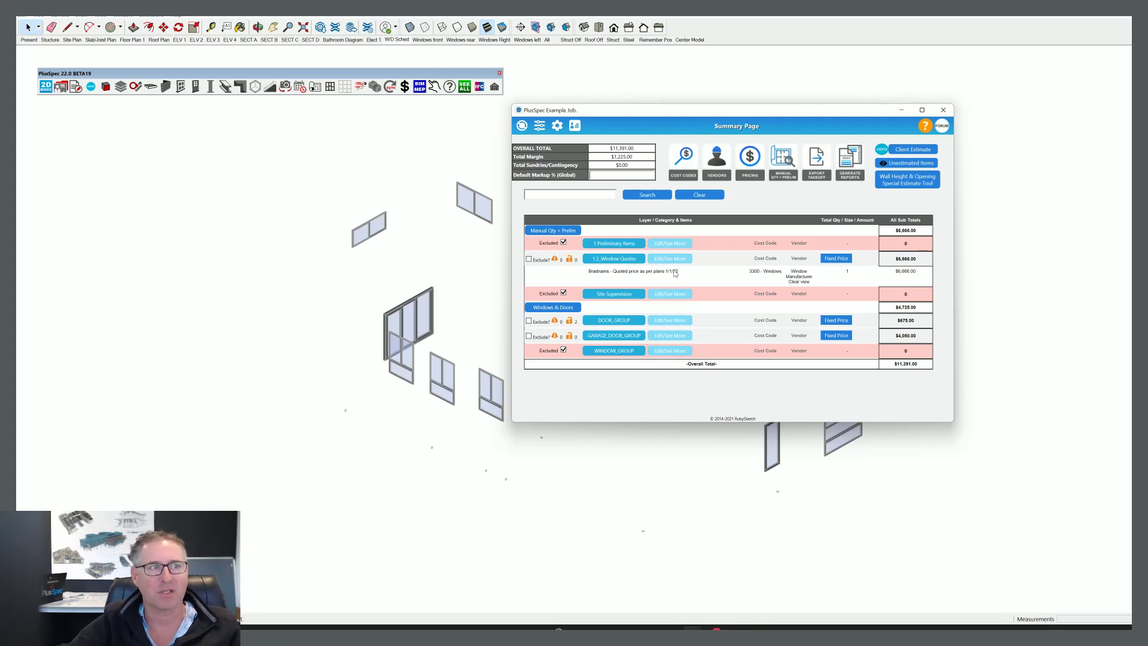
- Filter the preliminary list to 'win' and switch the active window quote from Bradnams to Airlite
{"action": "left_click", "coordinate": [783, 160]}
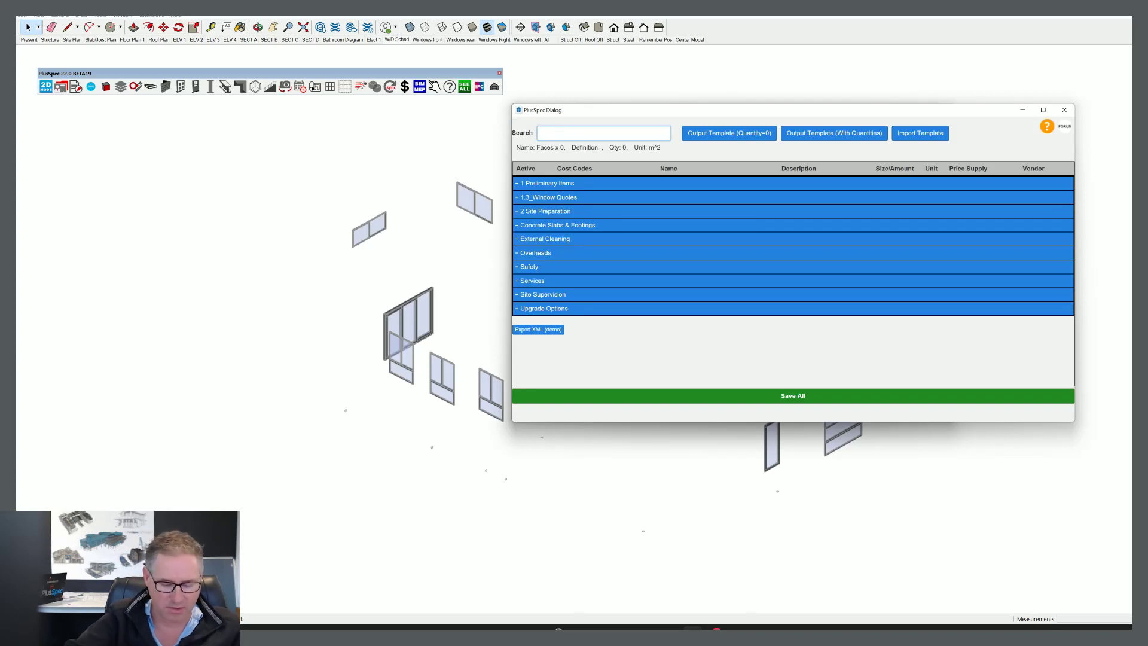
{"action": "type", "text": "win"}
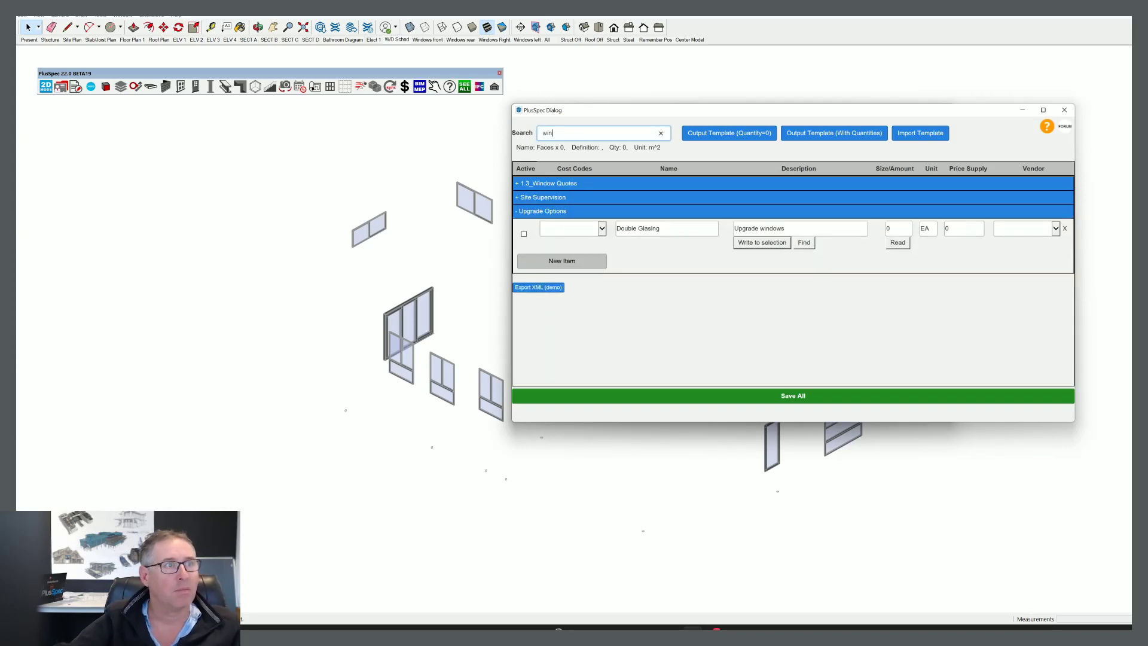
{"action": "left_click", "coordinate": [518, 183]}
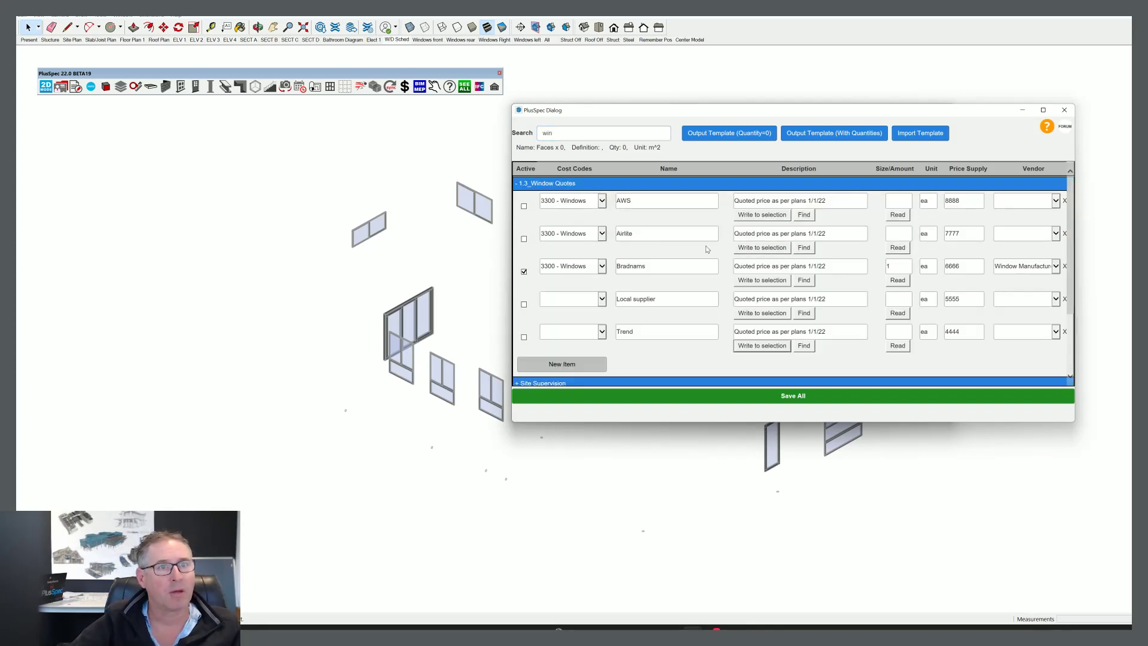
{"action": "left_click", "coordinate": [524, 272]}
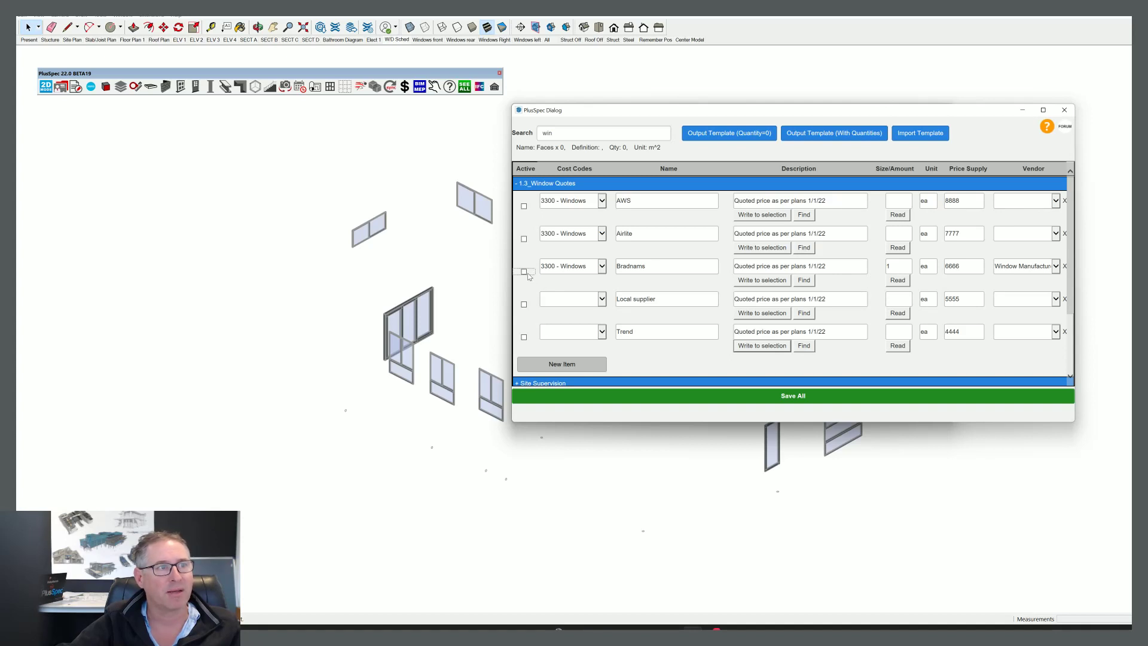
{"action": "left_click", "coordinate": [524, 240]}
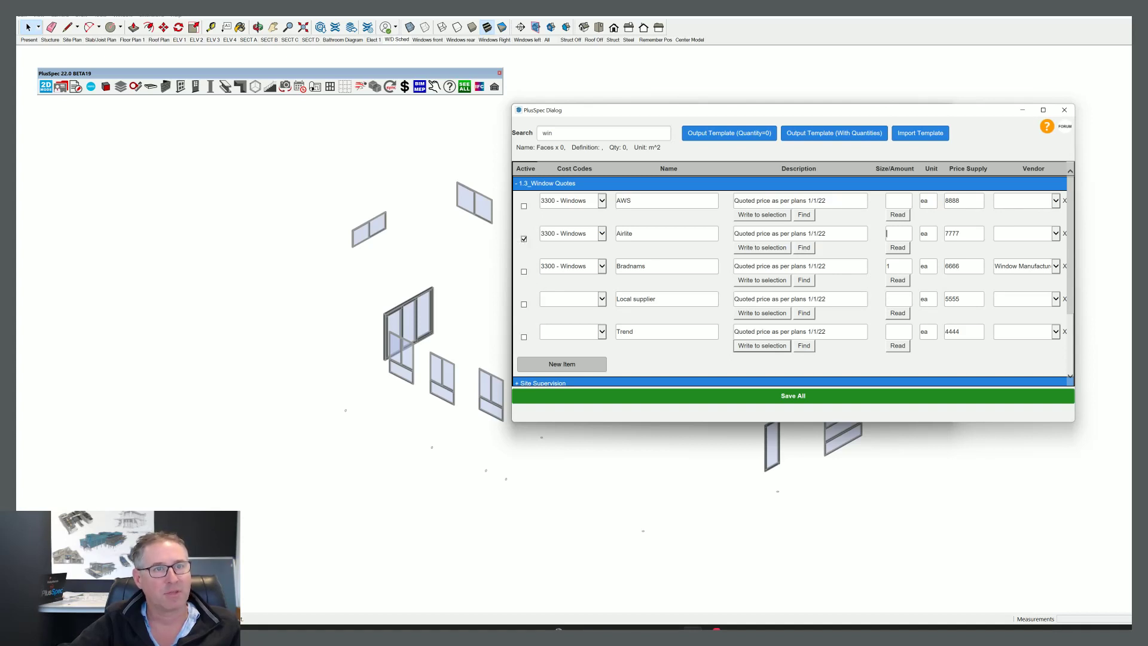
- Set Airlite's vendor to Window Manufacturer Clear view and save, raising the total to $12,502.00
{"action": "left_click", "coordinate": [1042, 237]}
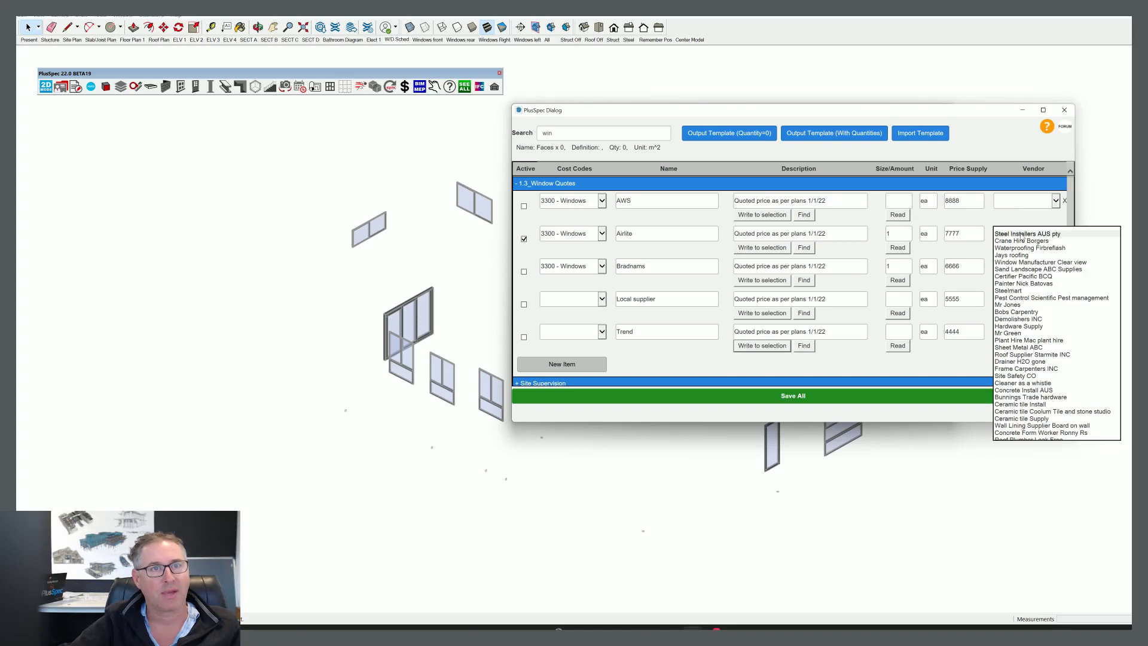
{"action": "left_click", "coordinate": [997, 262]}
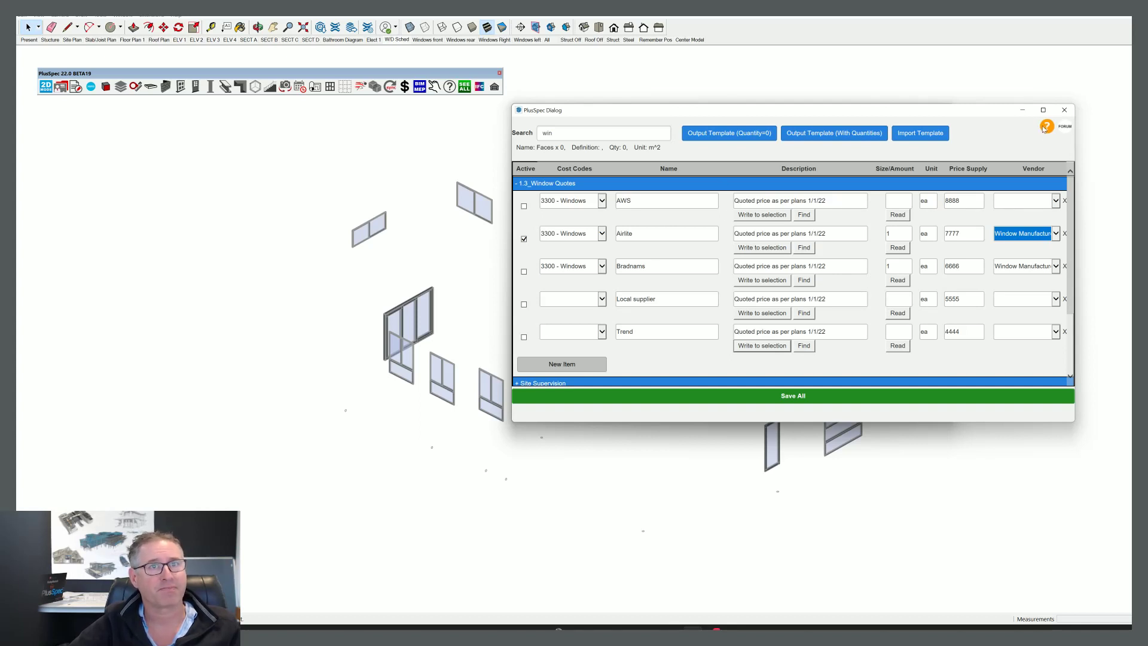
{"action": "left_click", "coordinate": [824, 393]}
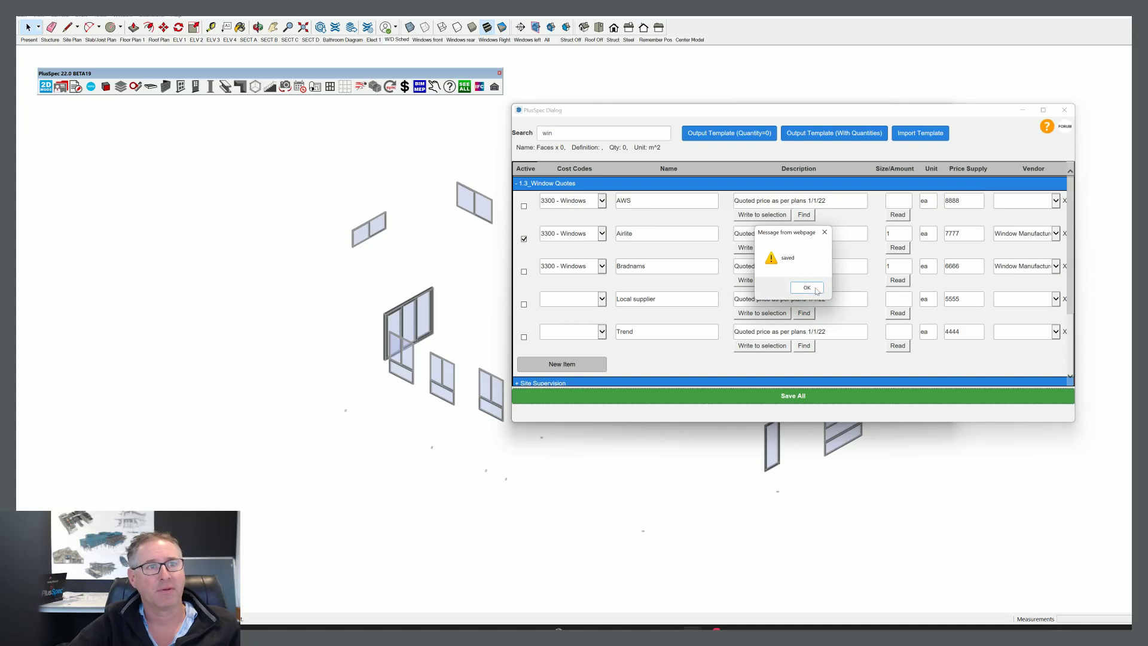
{"action": "left_click", "coordinate": [815, 290]}
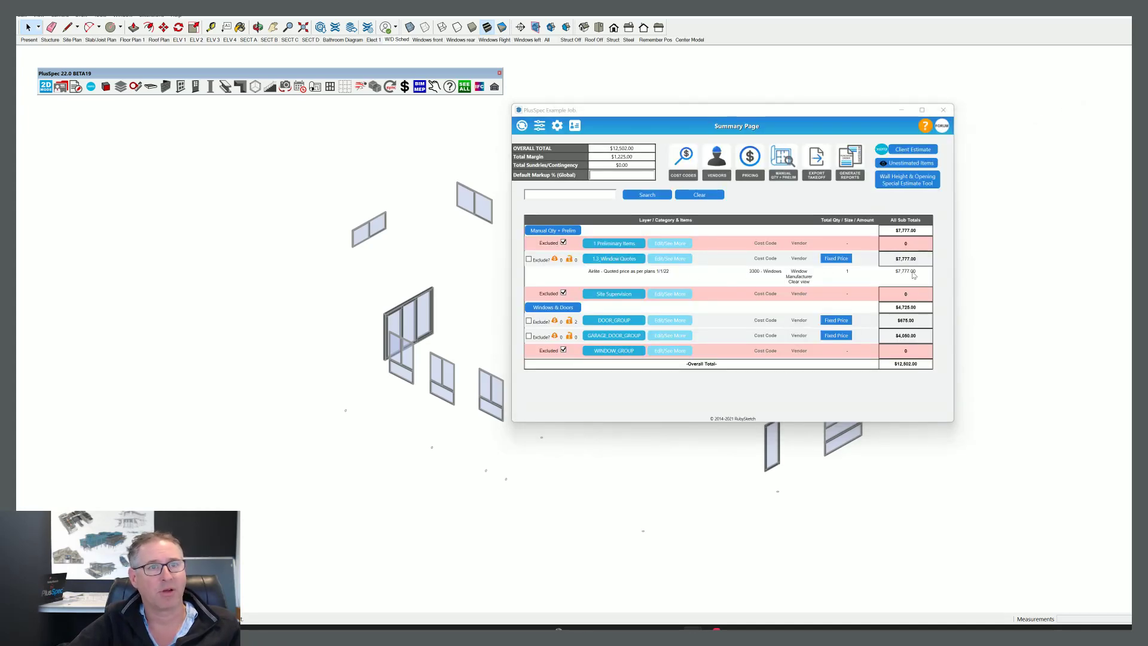
{"action": "left_click_drag", "start_coordinate": [912, 275], "coordinate": [894, 275]}
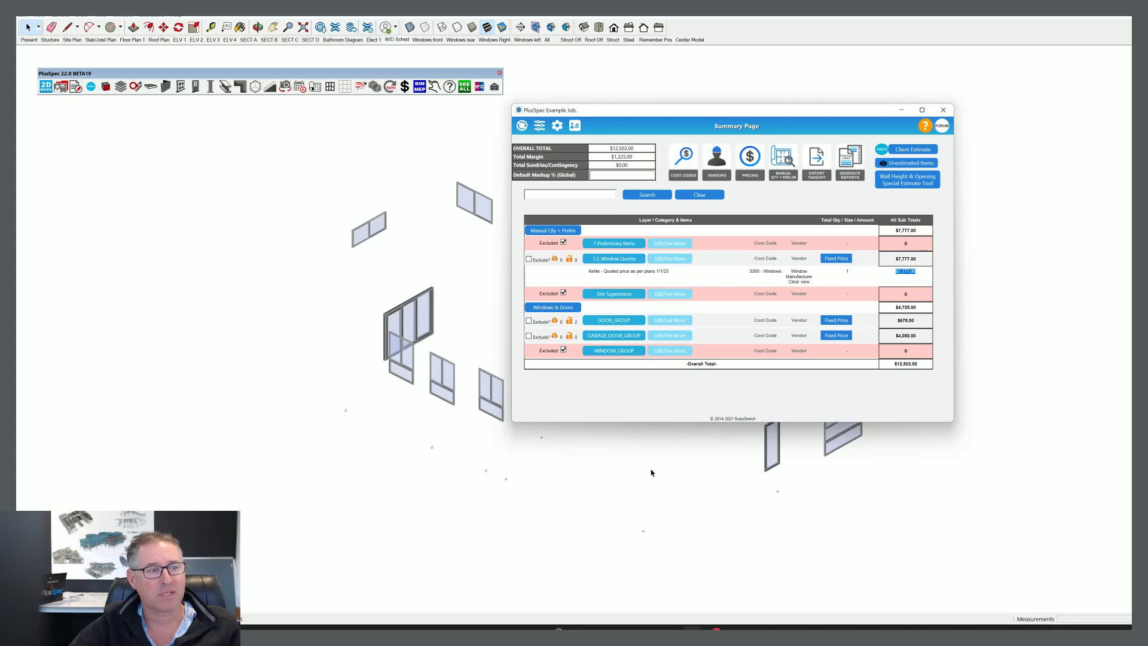
{"action": "mouse_move", "coordinate": [656, 627]}
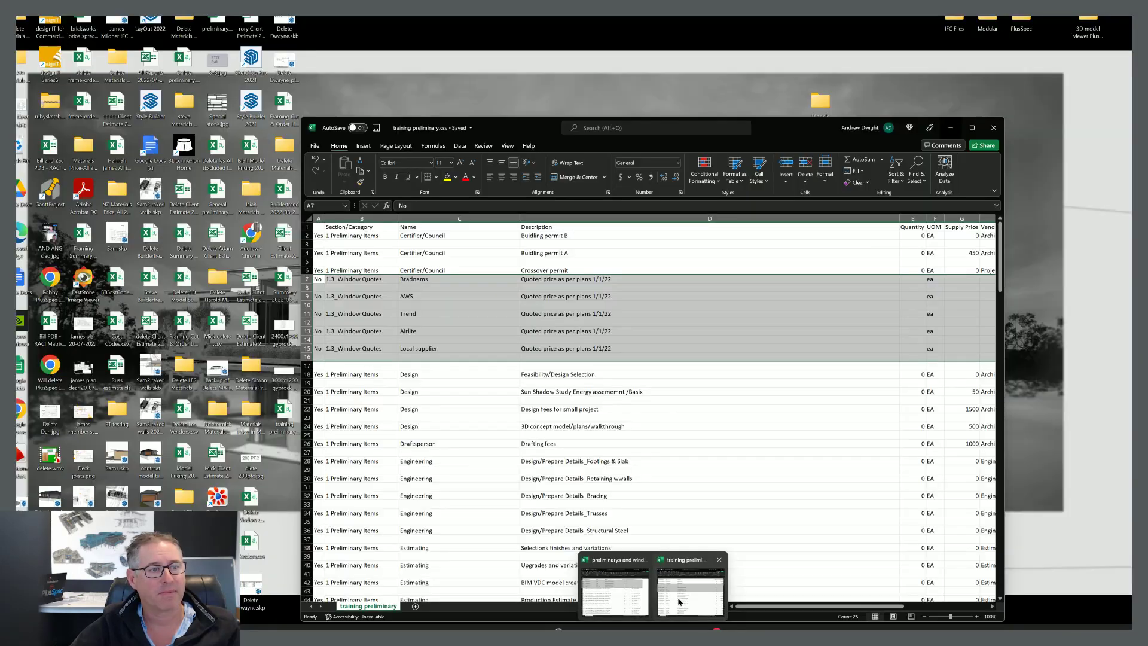
- Bring training preliminary.csv forward in Excel and select the 1.3_Window Quotes cells B7:B15
{"action": "left_click", "coordinate": [681, 598]}
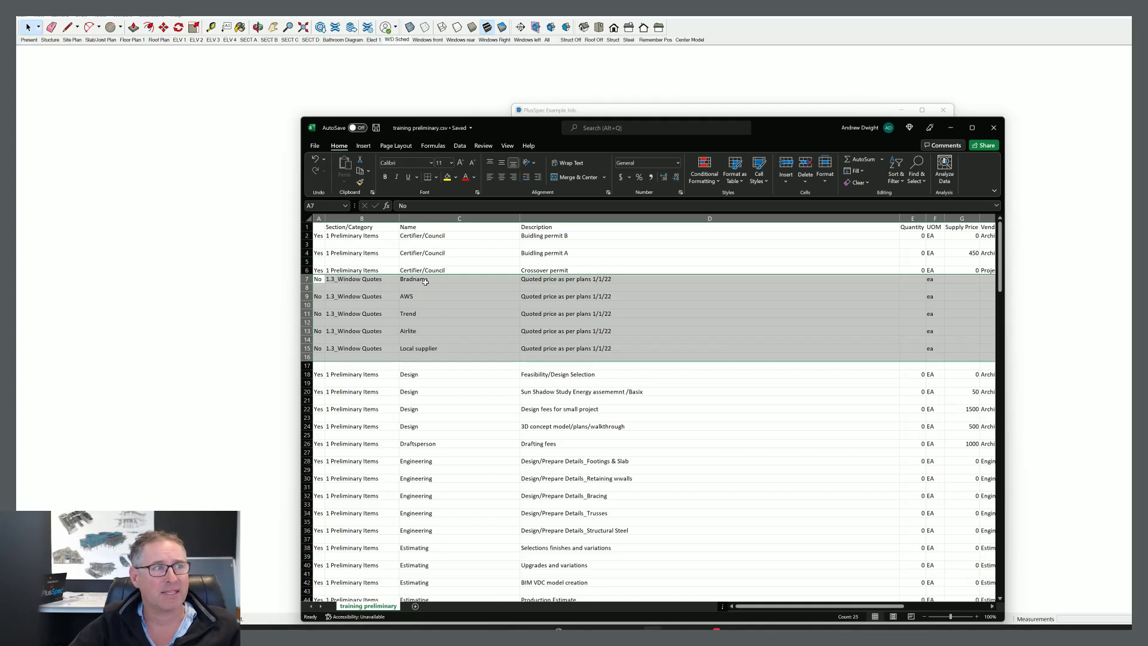
{"action": "left_click_drag", "start_coordinate": [377, 279], "coordinate": [371, 348]}
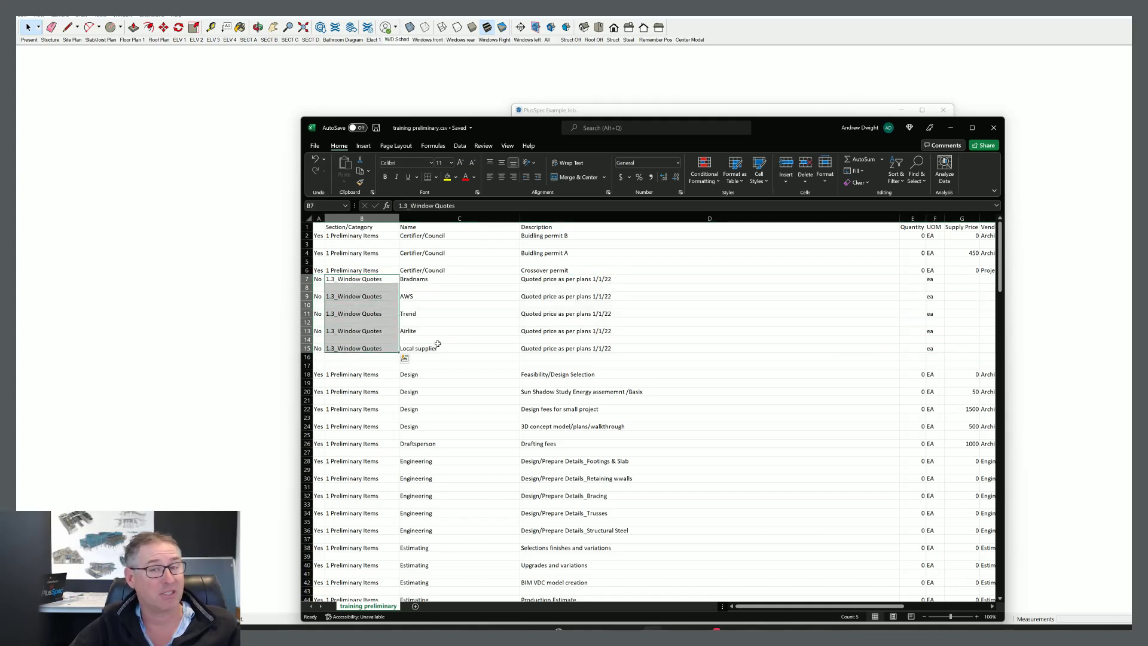